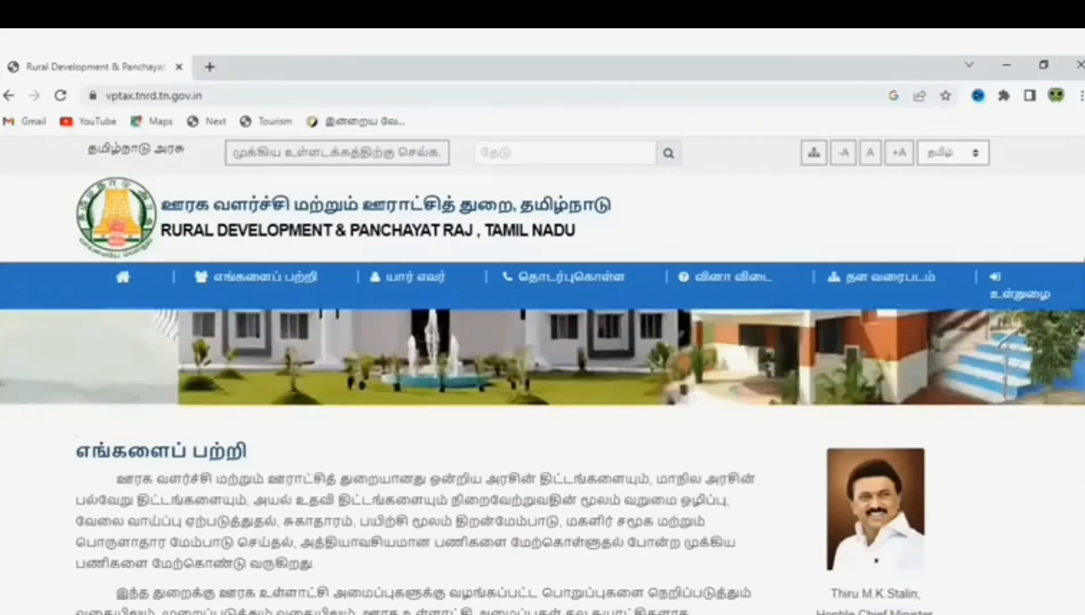
Open the 'உங்கள் நிலுவைத் தொகையை பார்க்க' dues-check form from the home page's Services section
scroll(542, 341, down, 4)
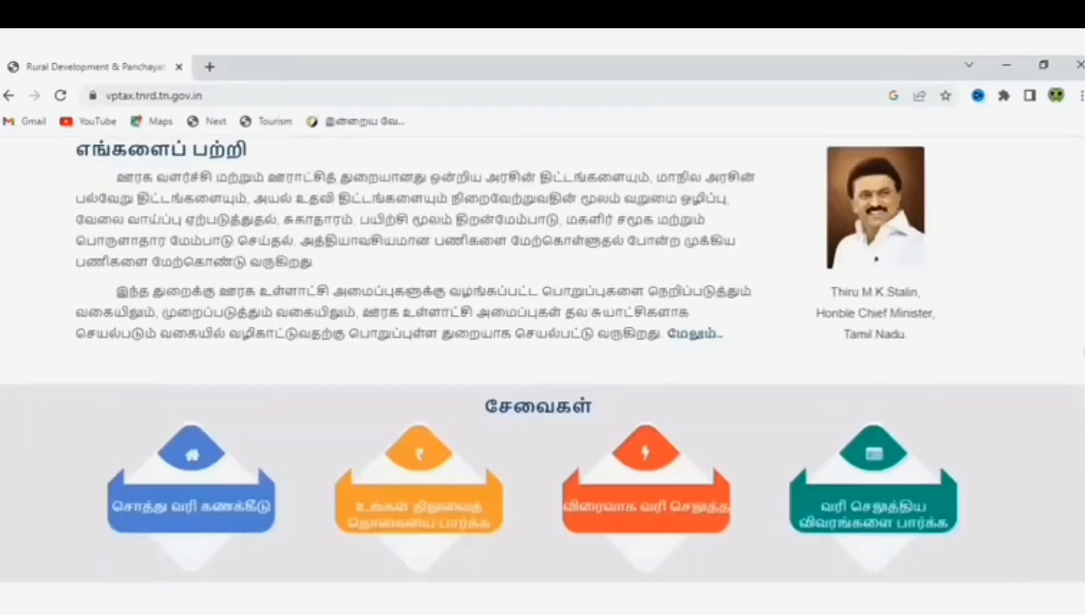
scroll(543, 376, down, 3)
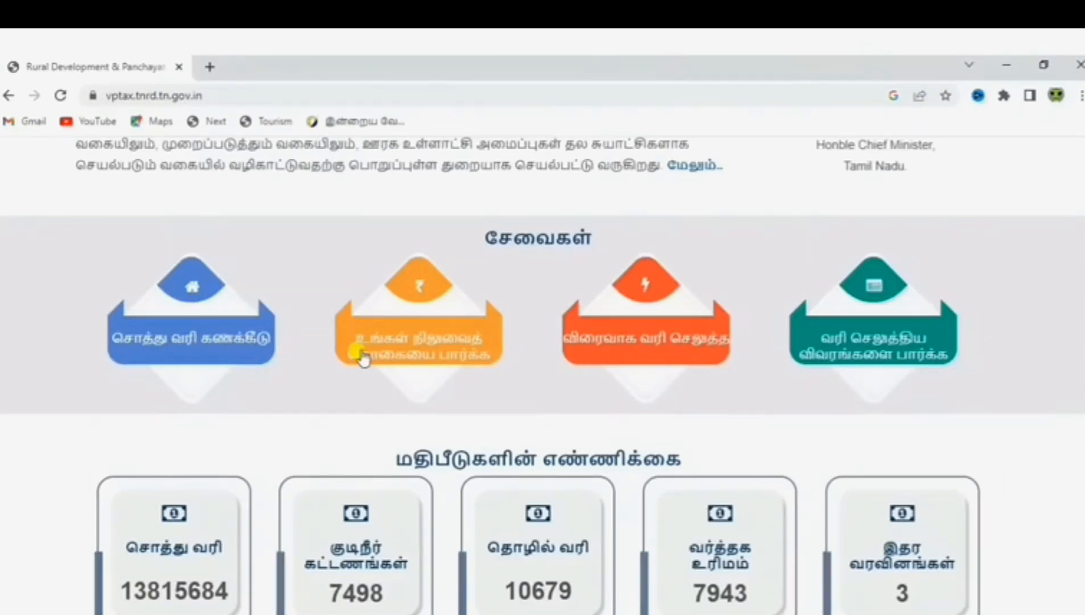
click(431, 355)
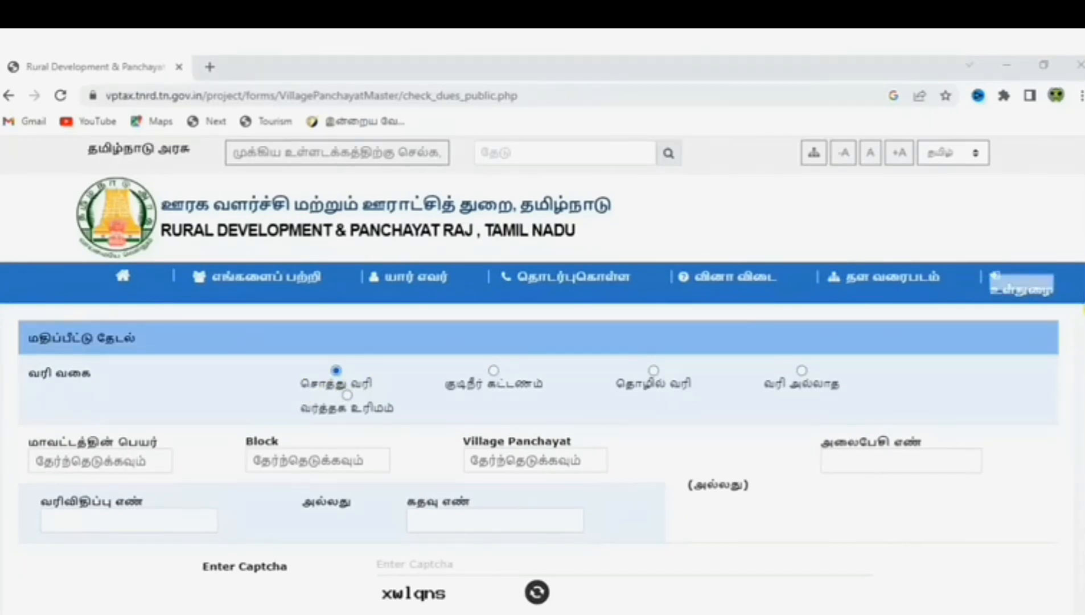
Select district திருவண்ணாமலை, block தண்டராம்பட்டு and village panchayat சே.கூடலூர்
scroll(546, 455, down, 2)
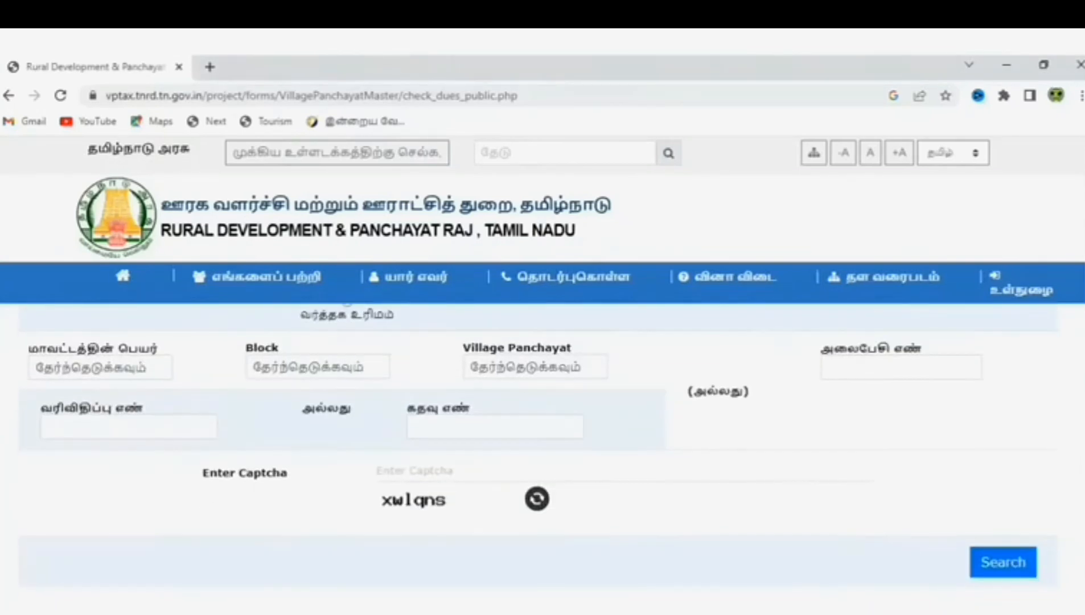
click(143, 367)
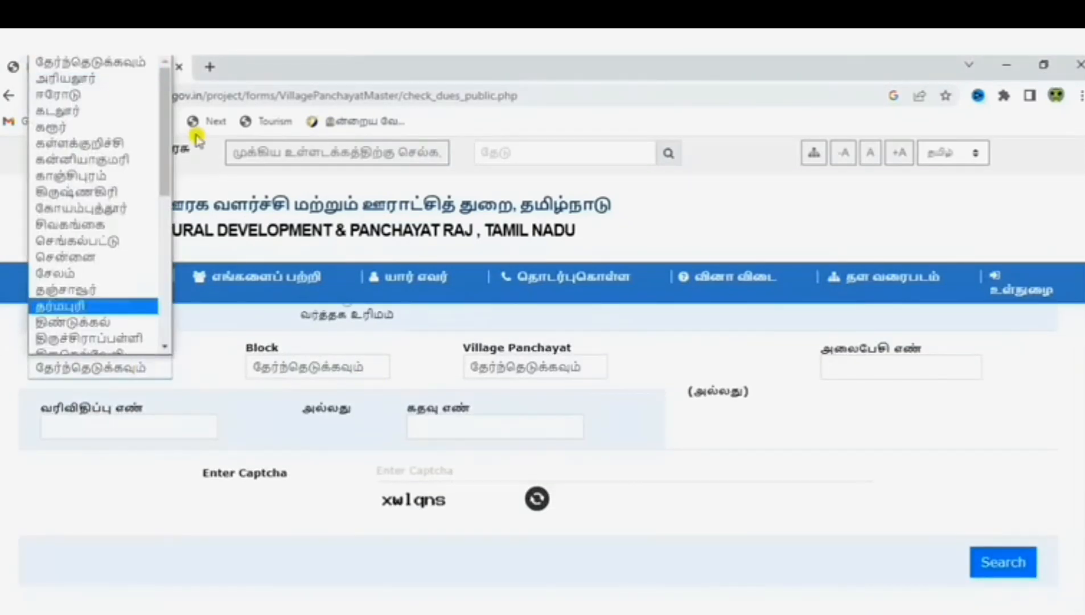
drag(165, 153, 170, 196)
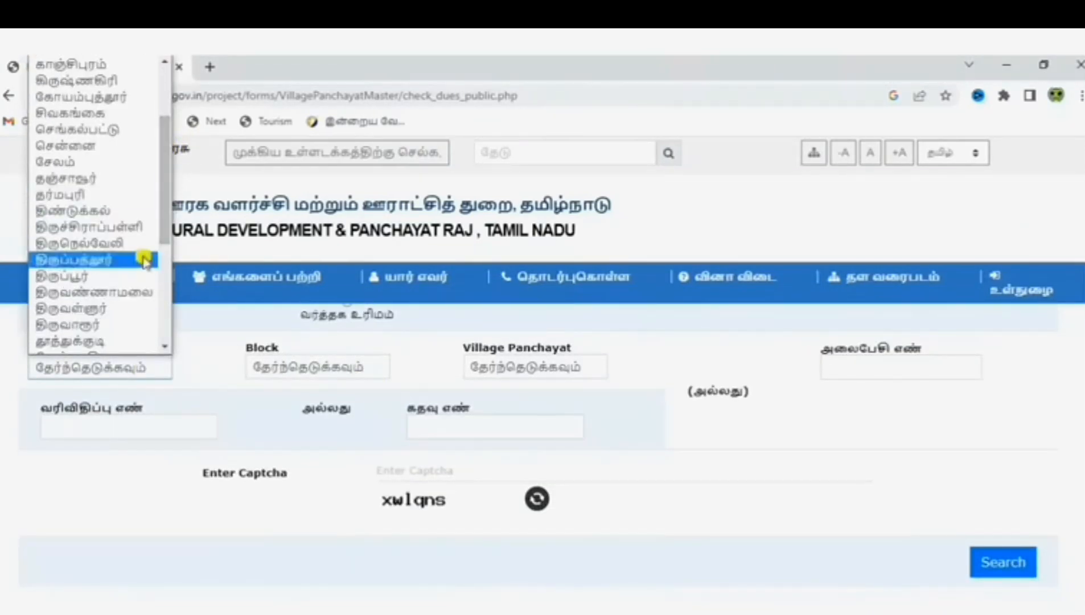
click(140, 297)
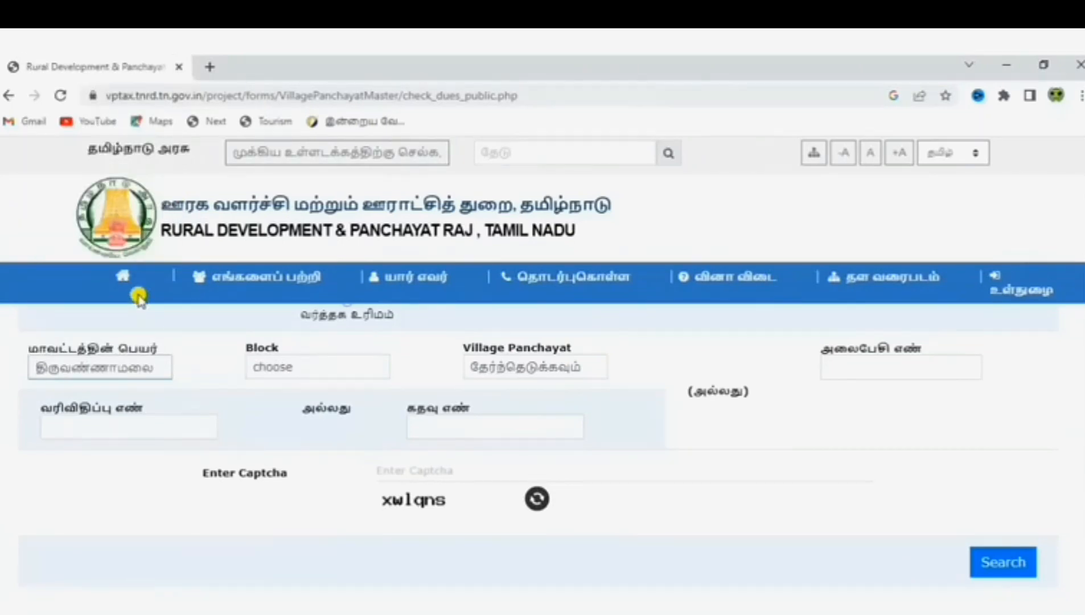
click(307, 368)
scroll(358, 201, down, 1)
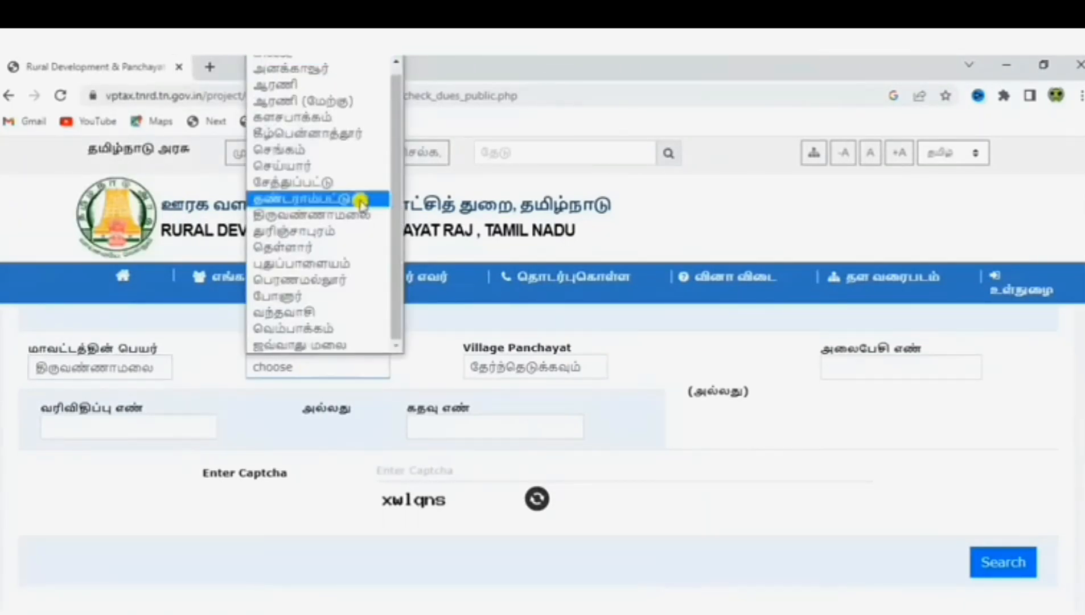
click(356, 200)
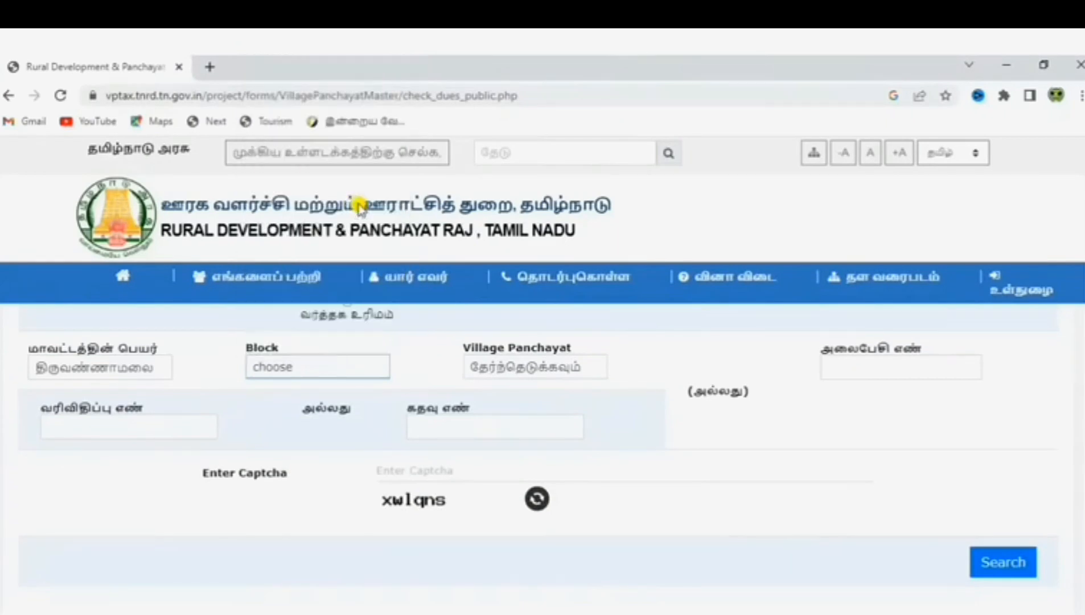
click(574, 370)
scroll(613, 180, down, 1)
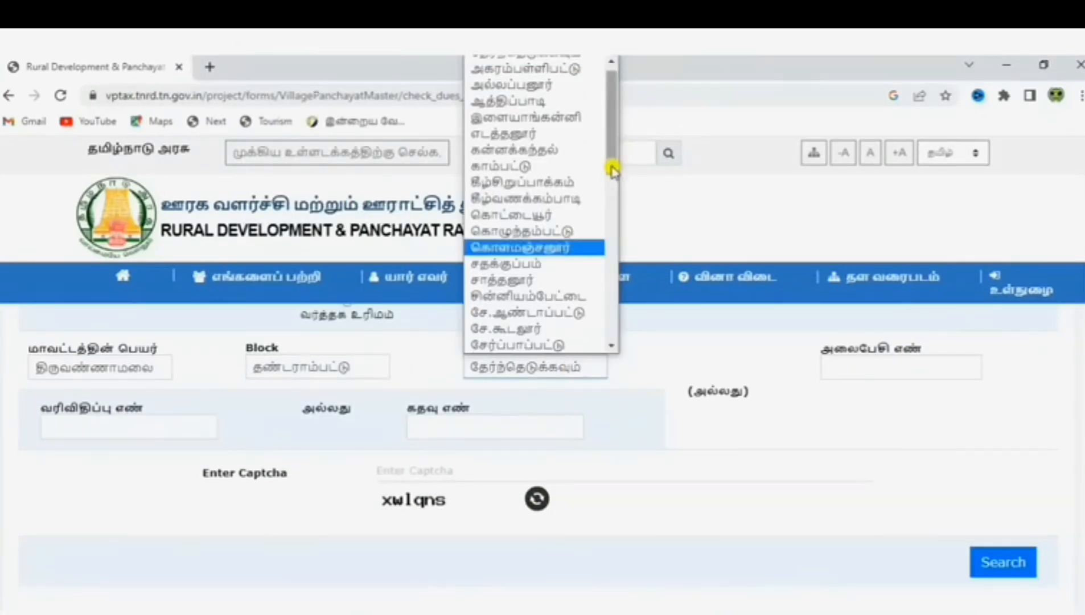
drag(614, 170, 610, 218)
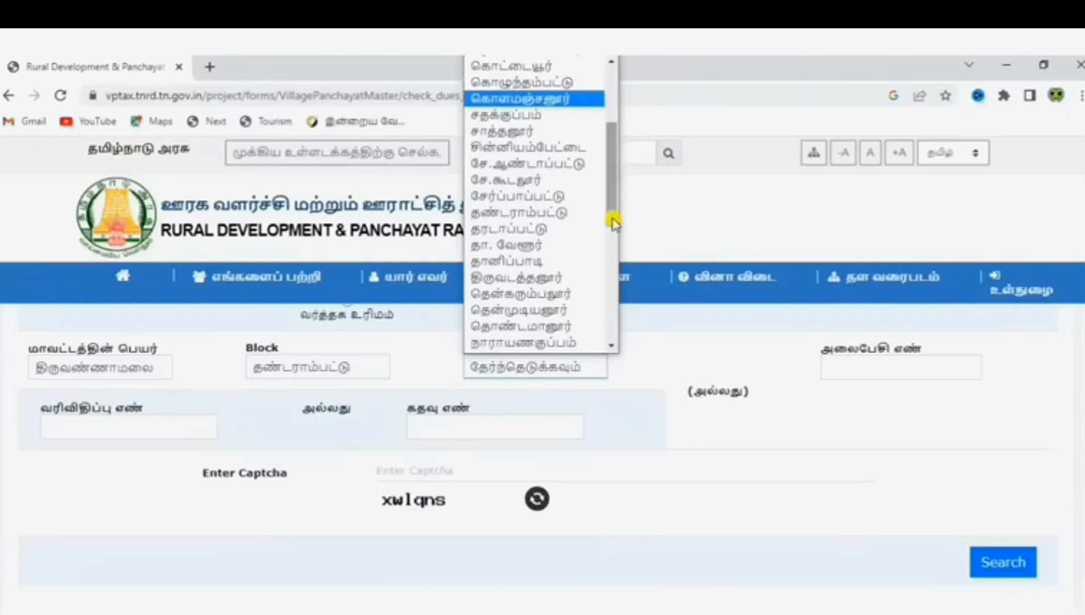
click(569, 180)
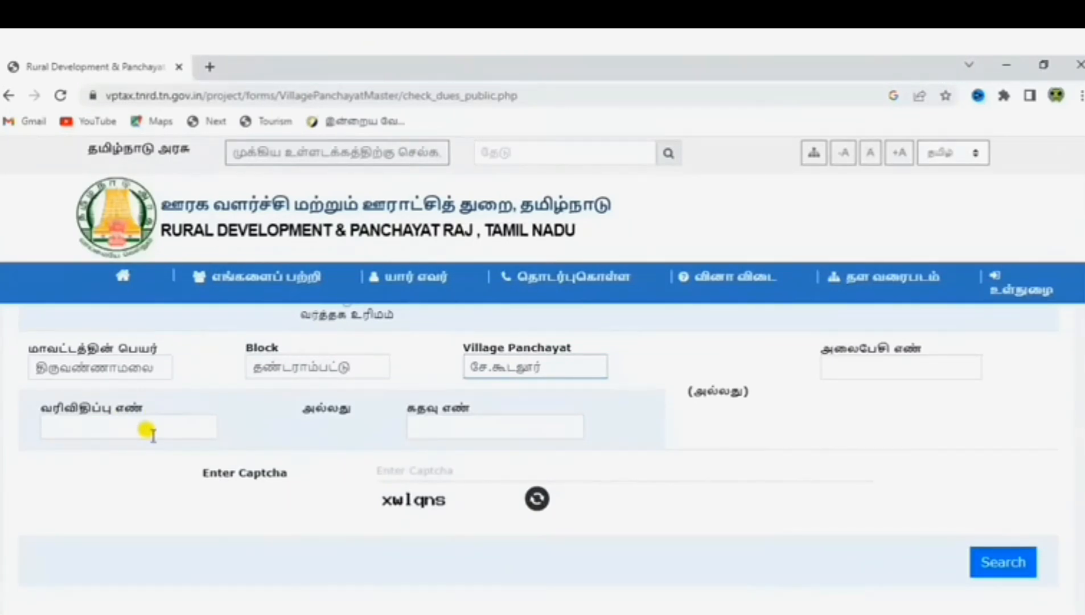
click(516, 428)
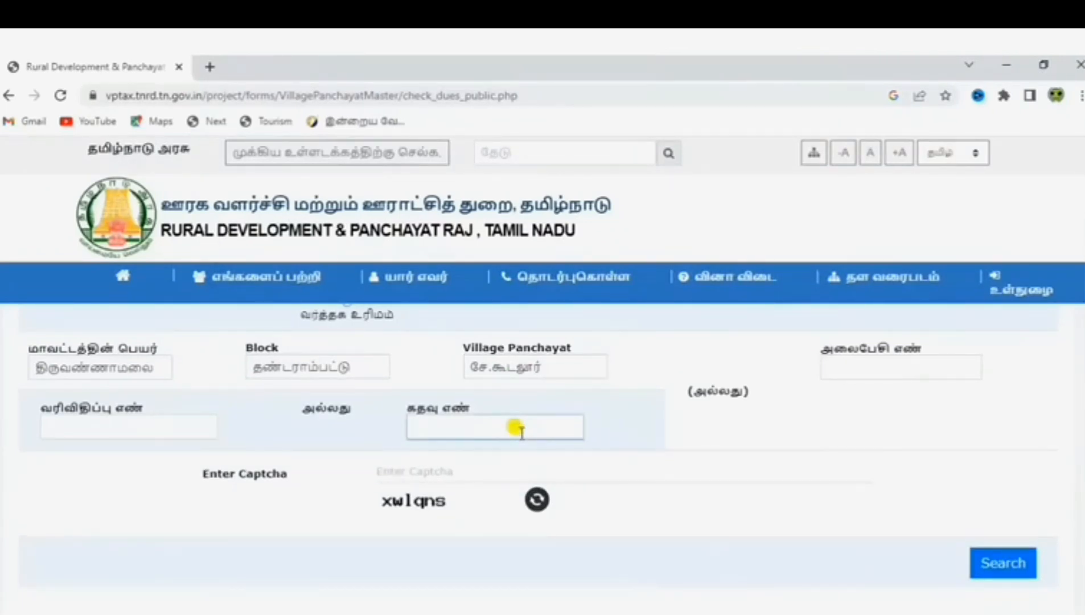
text(146)
click(469, 467)
text(xw)
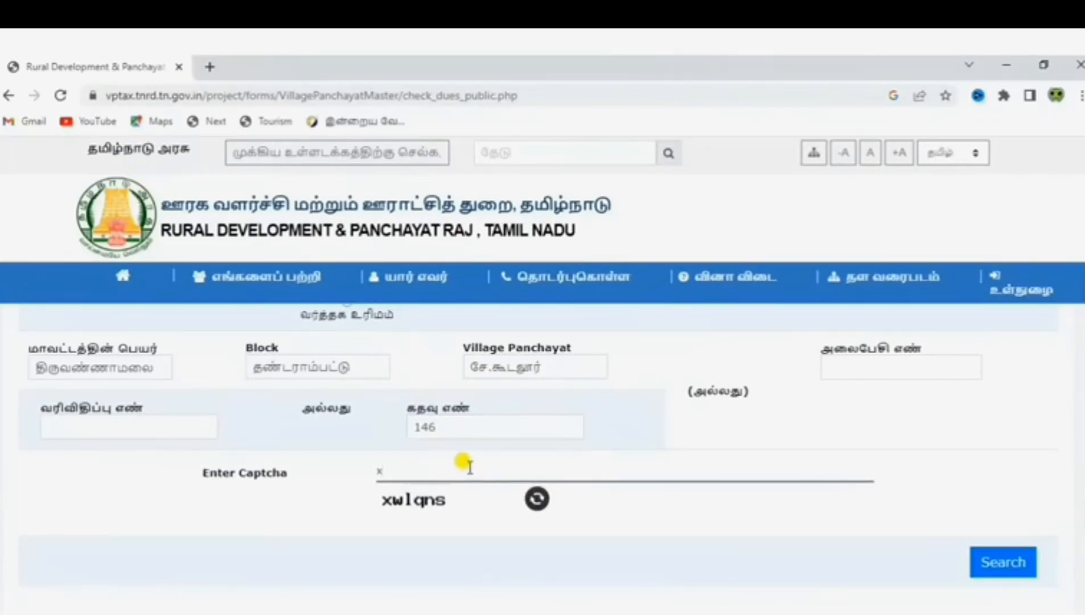
text(l)
text(1qns)
click(1002, 563)
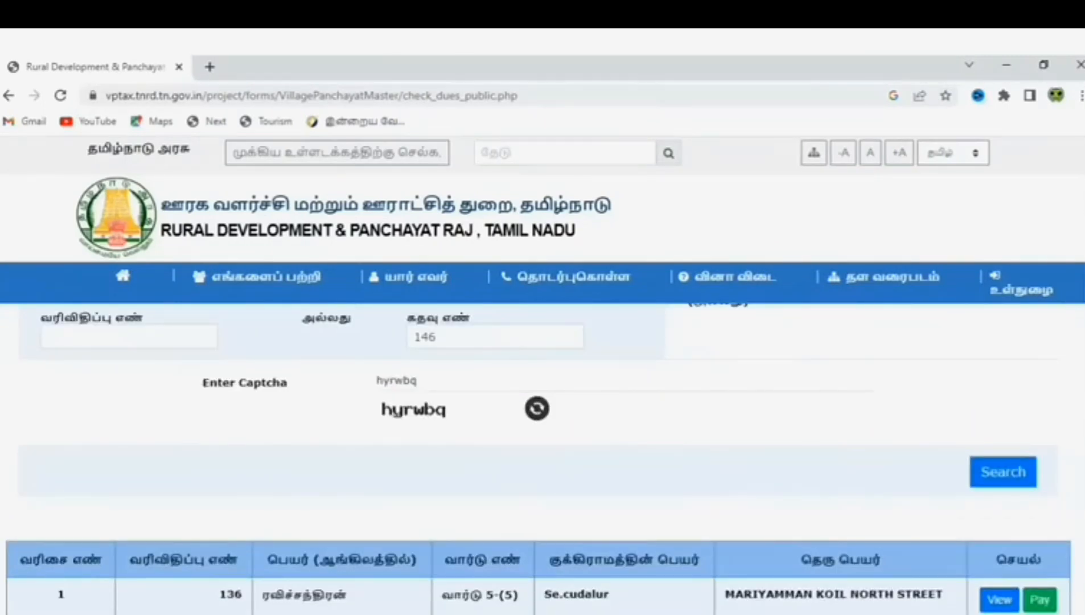
scroll(748, 493, down, 2)
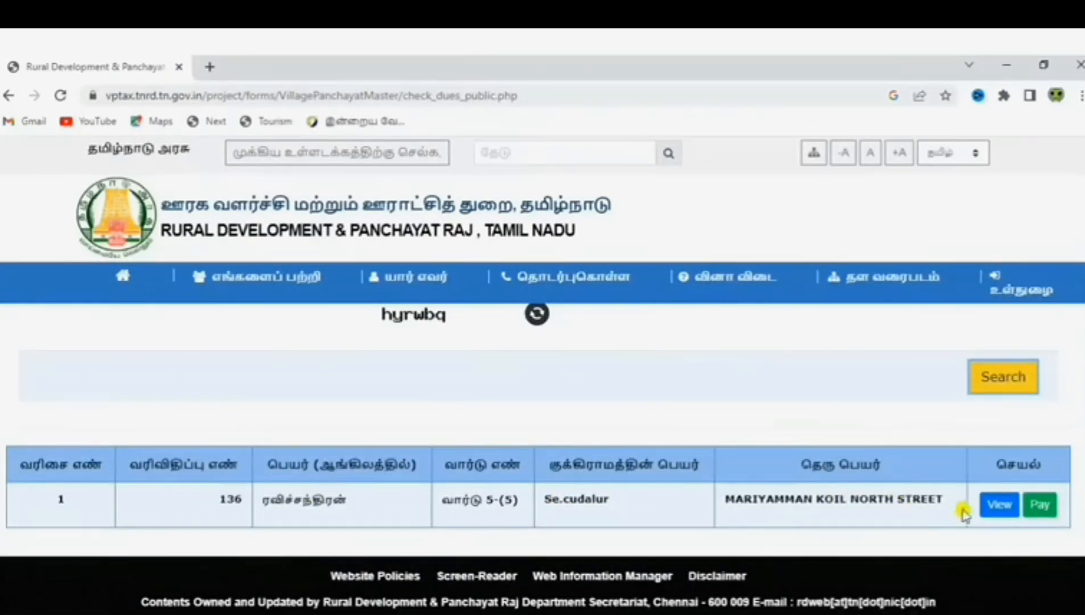
View the property's demand details and start paying the ₹165 tax for 2022-2023
click(991, 510)
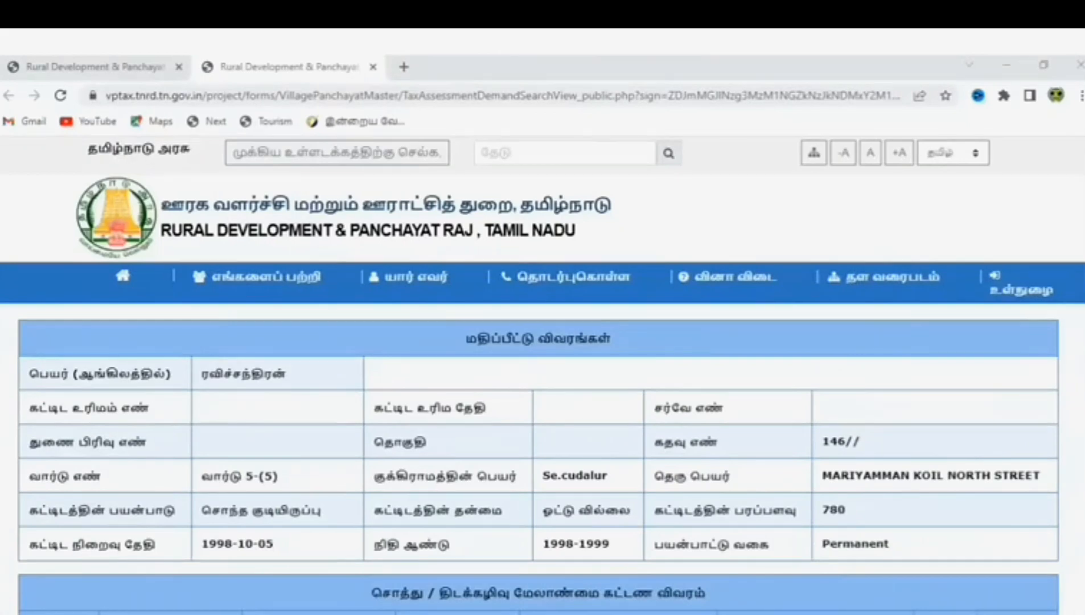
scroll(538, 456, down, 4)
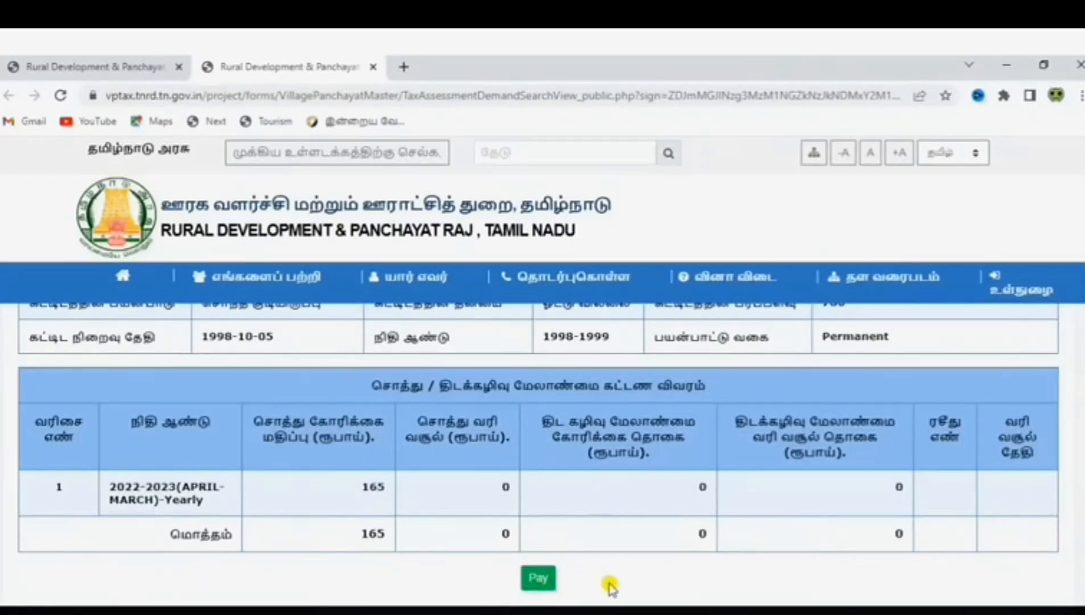
click(529, 580)
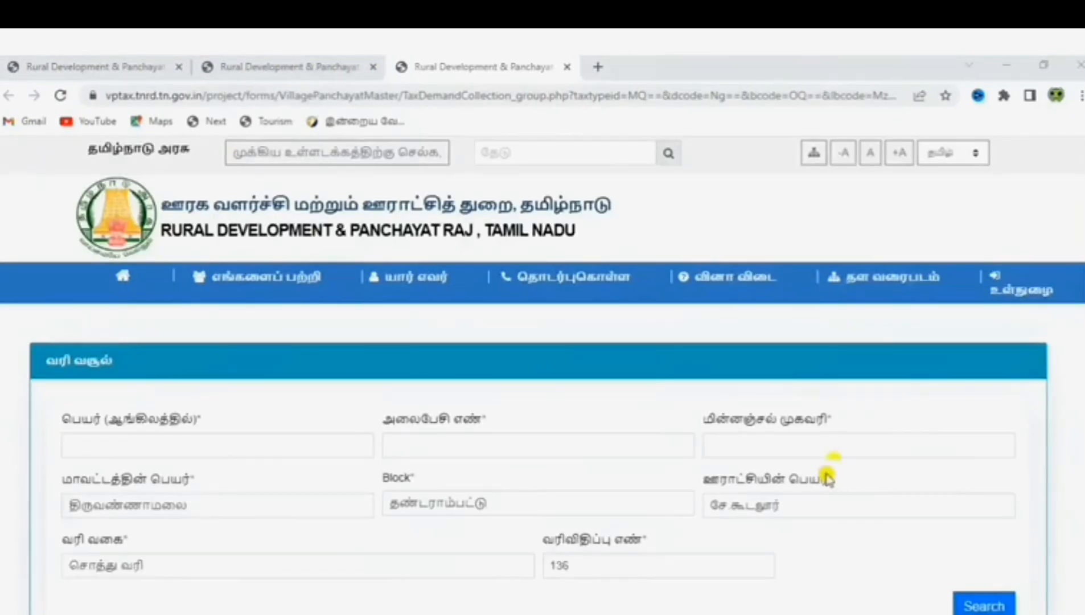
Enter the payer's name, mobile number and e-mail, then load assessment 136's ₹165.00 demand
click(218, 443)
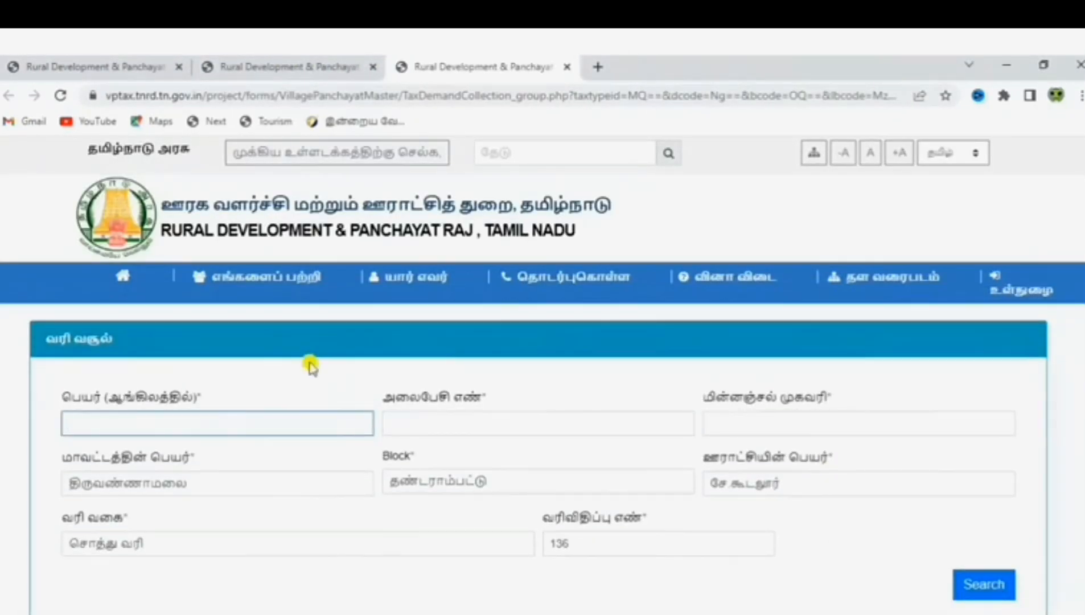
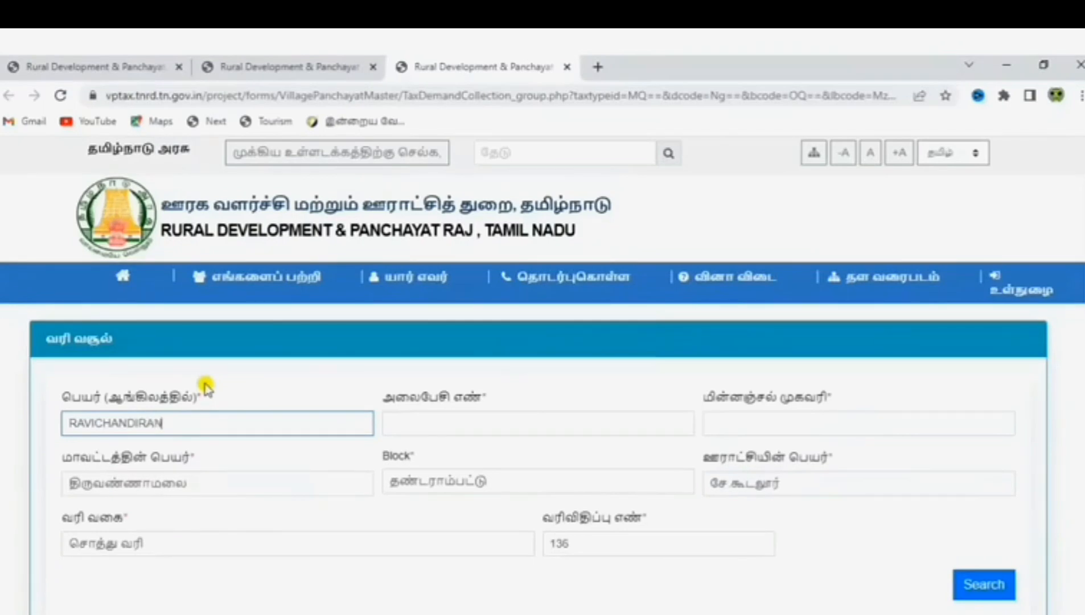
click(515, 420)
text(•)
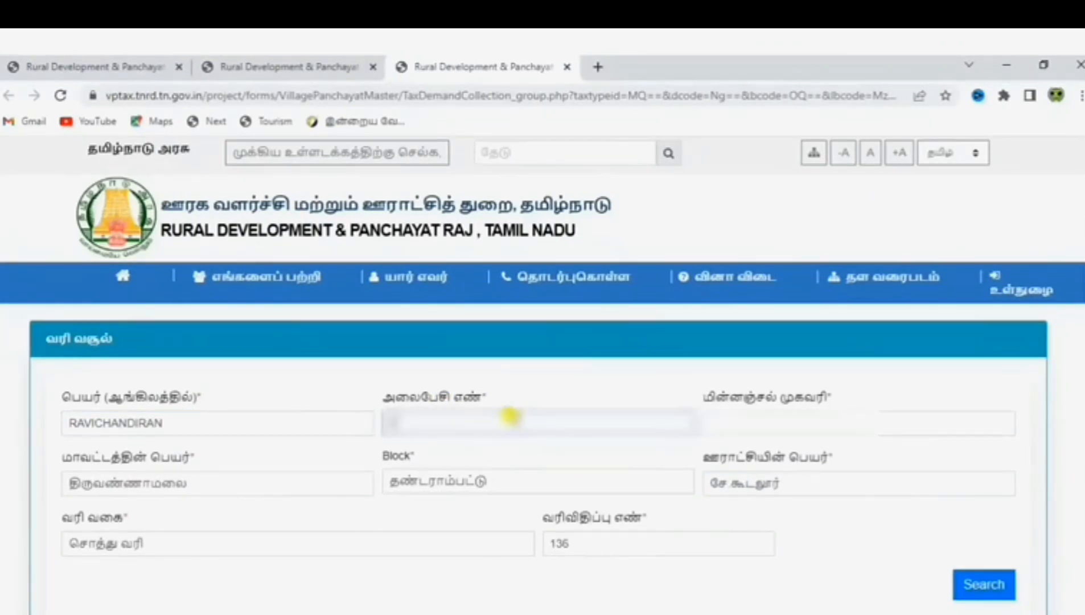
text(•••)
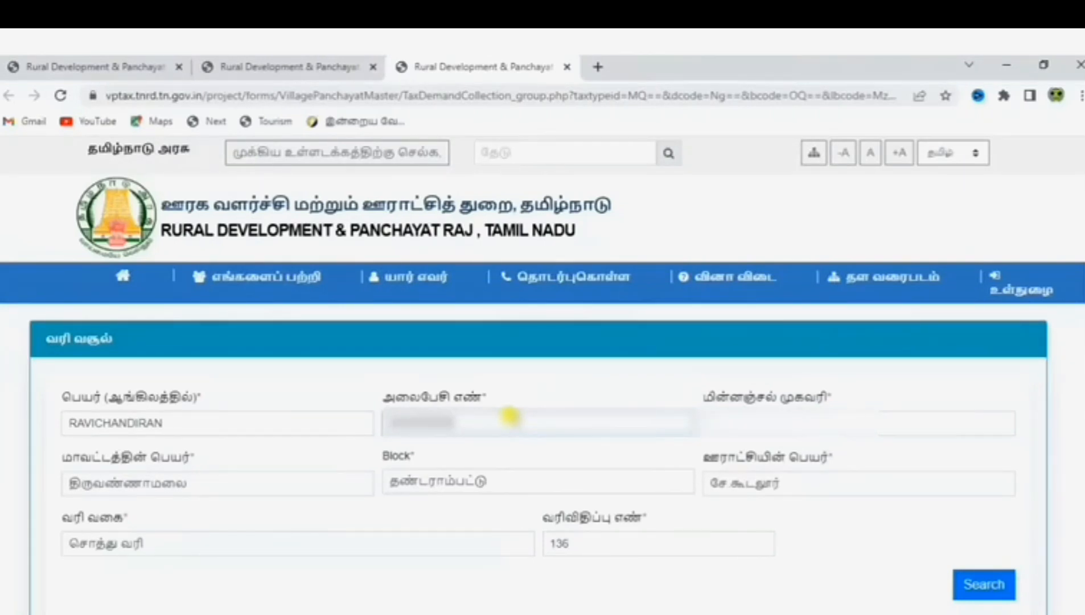
click(783, 424)
text(•)
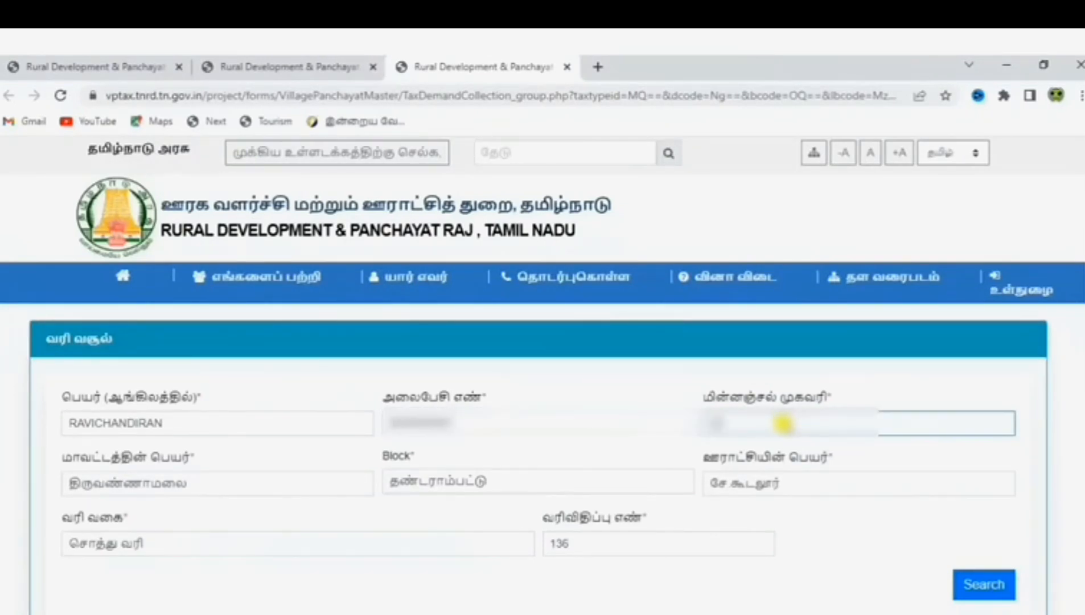
text(••••)
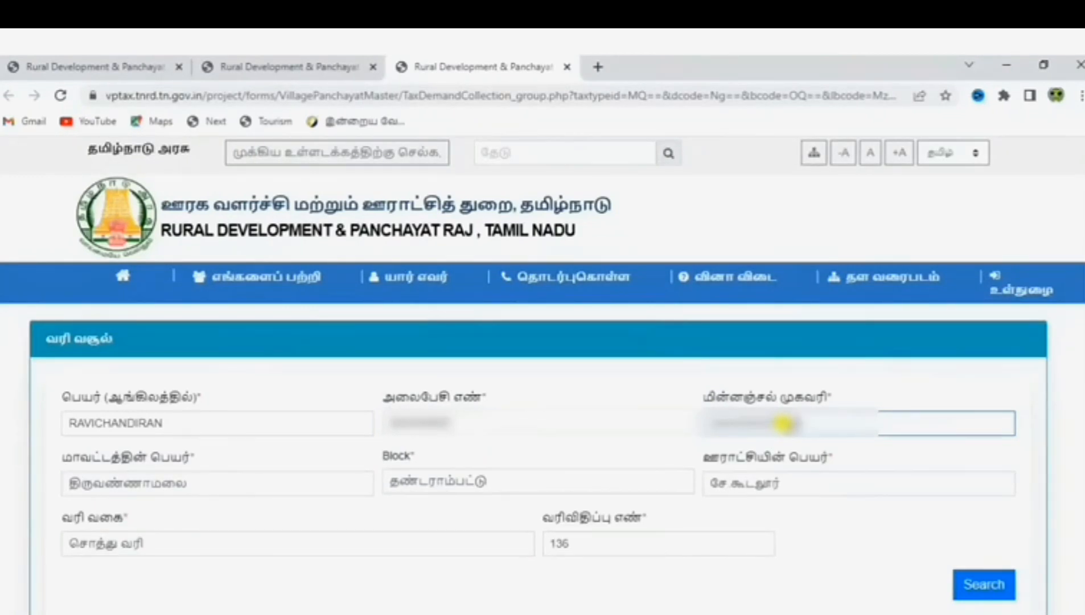
text(••••••)
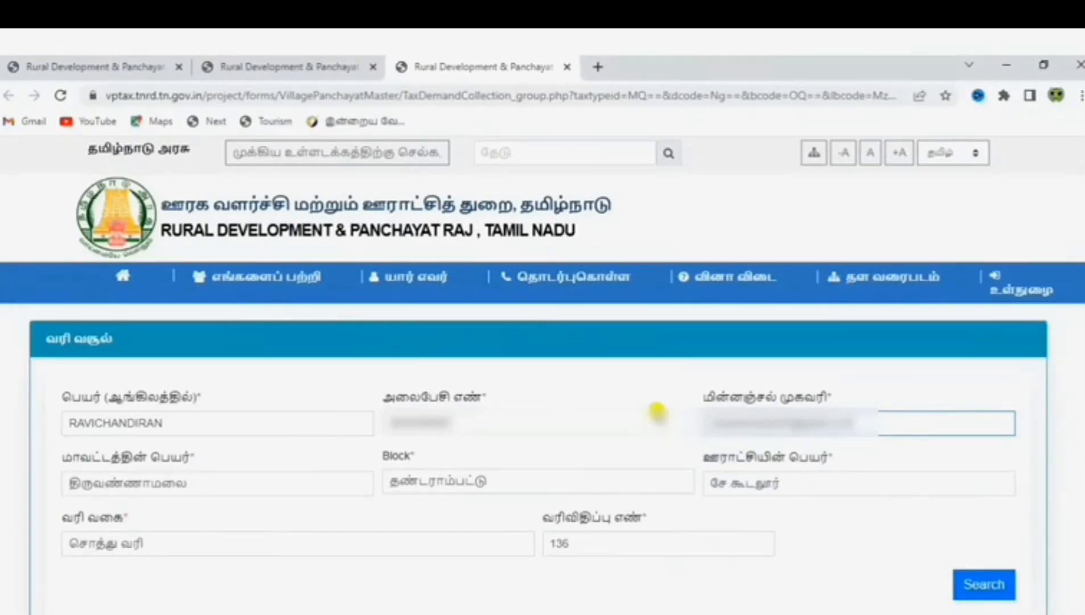
click(982, 582)
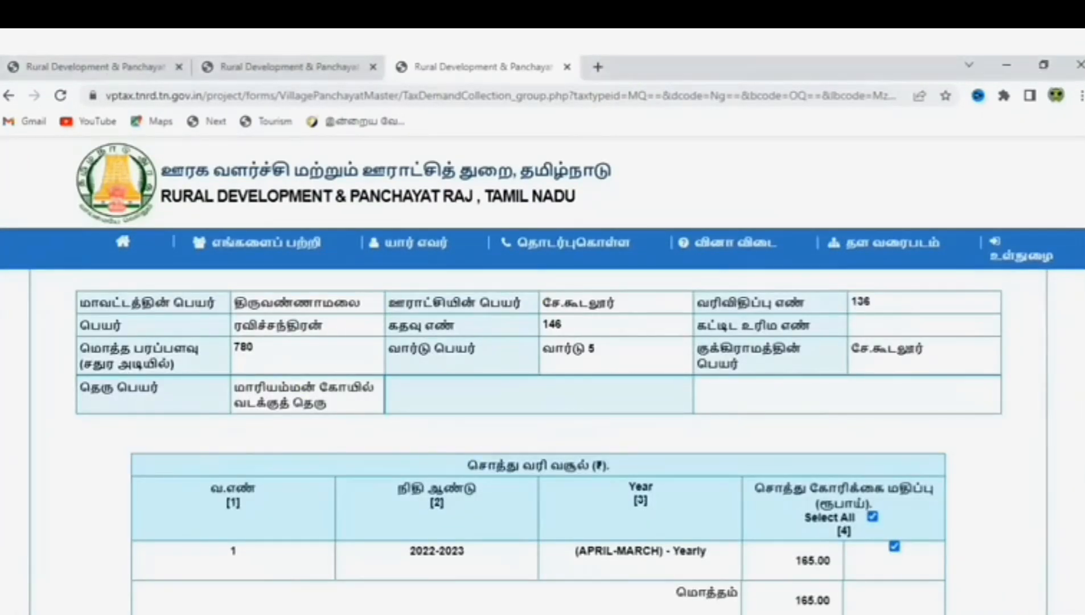
Choose Online as the payment mode and submit the ₹165.00 payment
scroll(542, 376, down, 3)
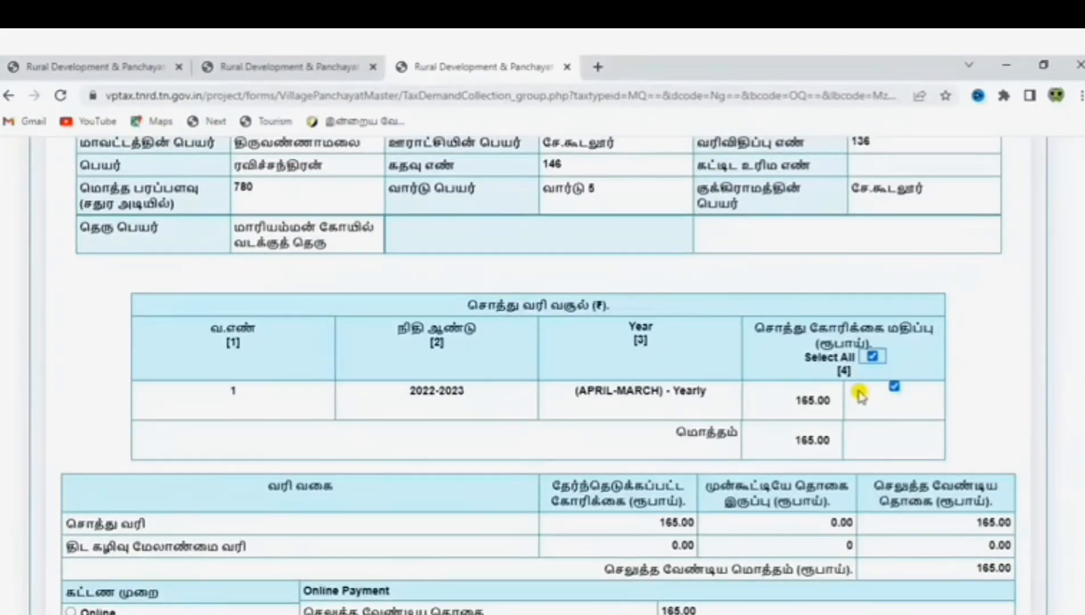
scroll(543, 376, down, 1)
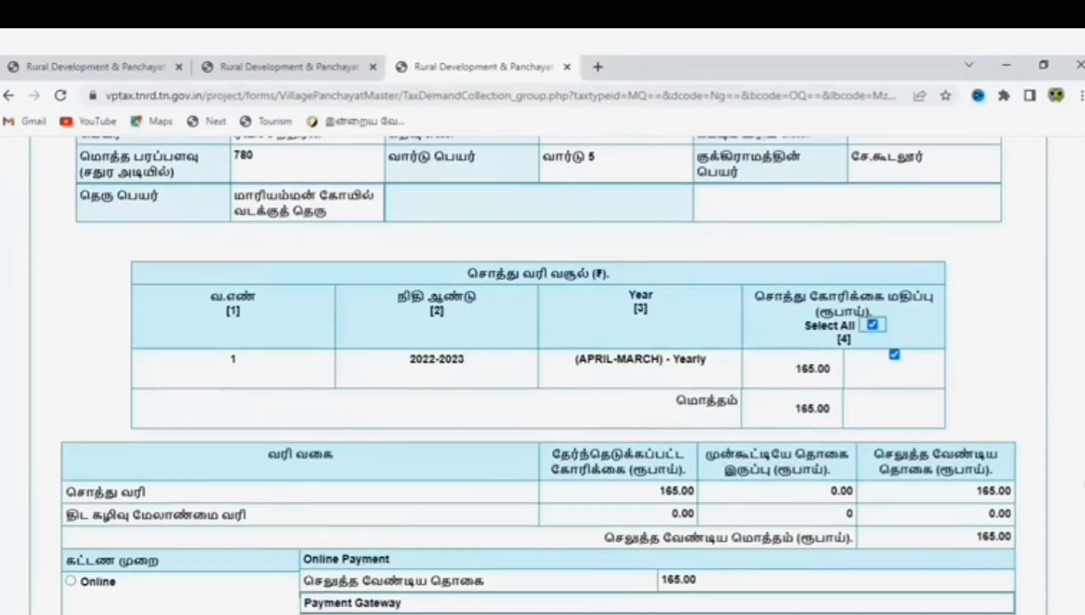
scroll(1082, 487, down, 3)
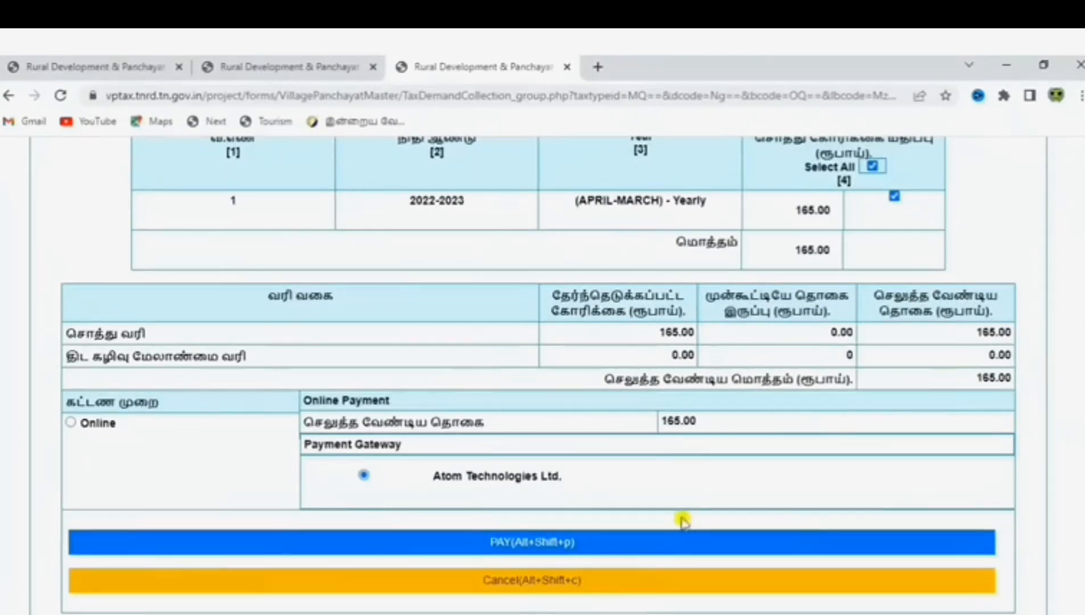
click(71, 422)
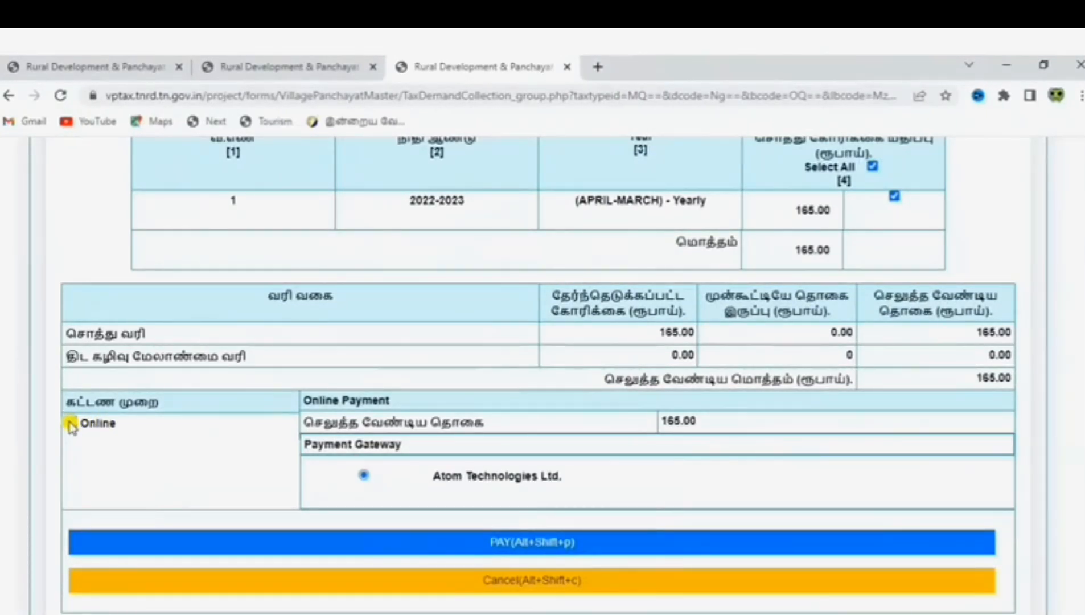
click(572, 541)
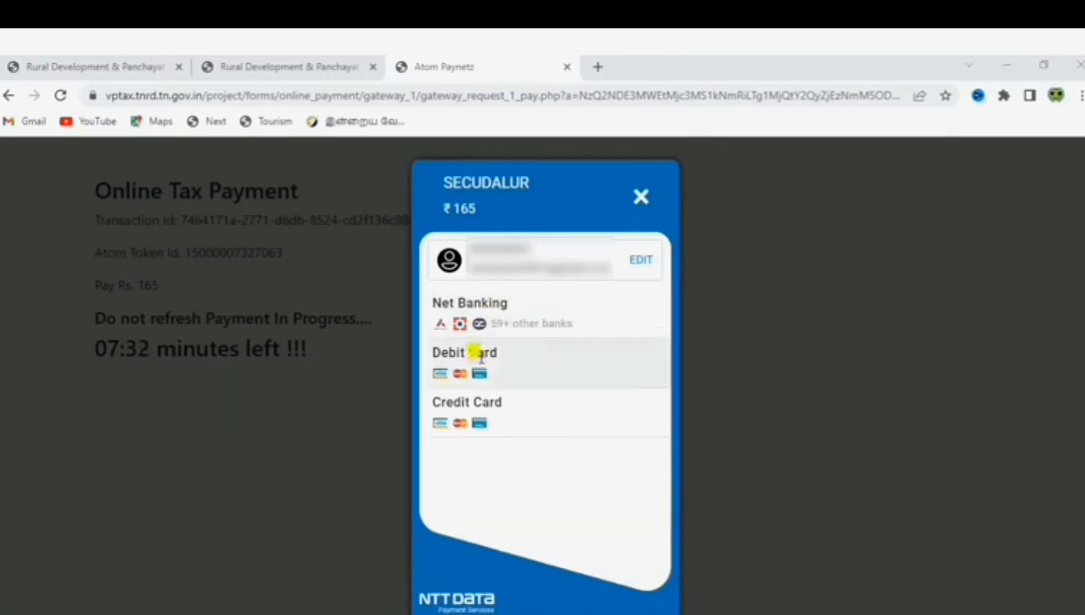
Pay the ₹188.60 total by net banking through Central Bank of India
click(517, 329)
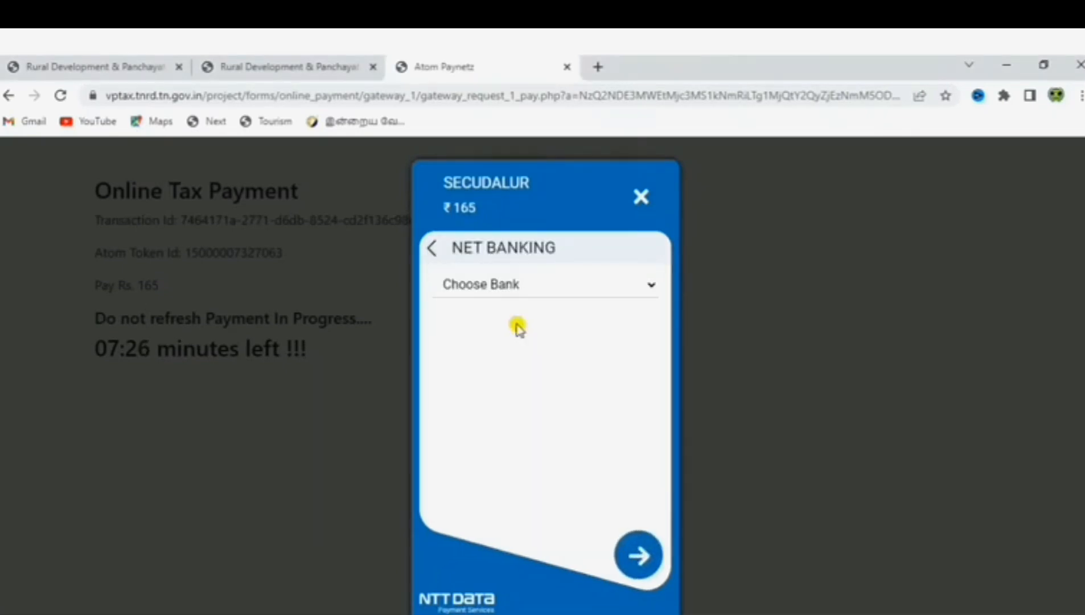
click(529, 285)
key(c)
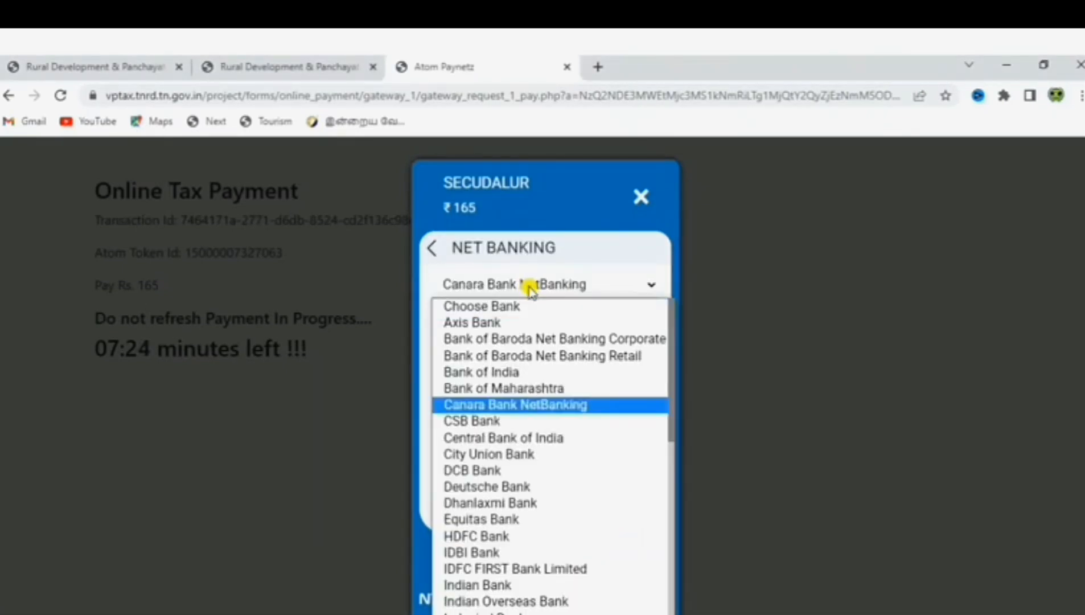
key(e)
key(Return)
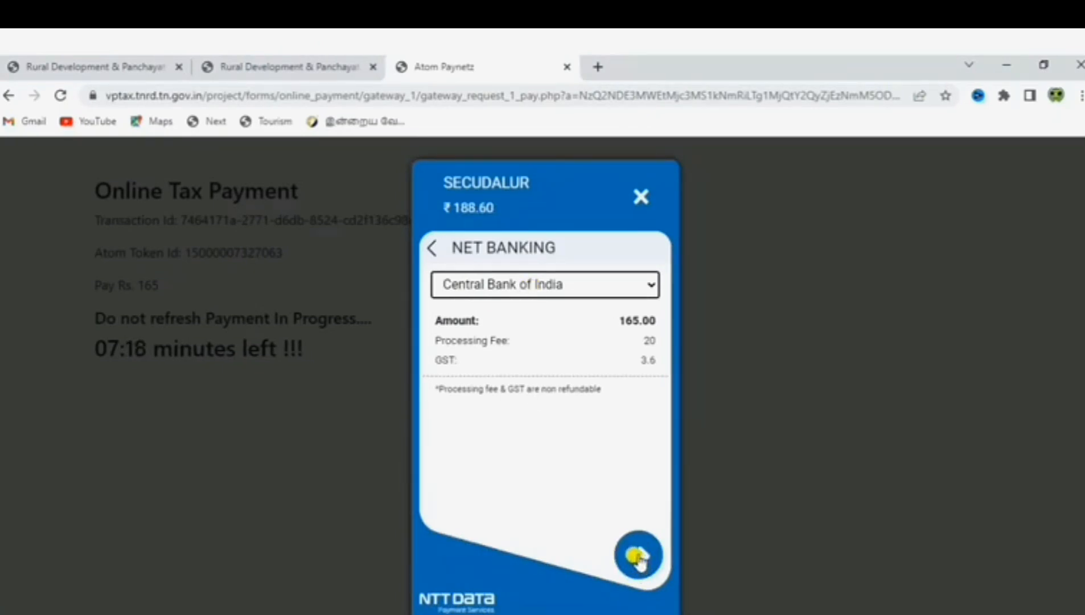
click(638, 556)
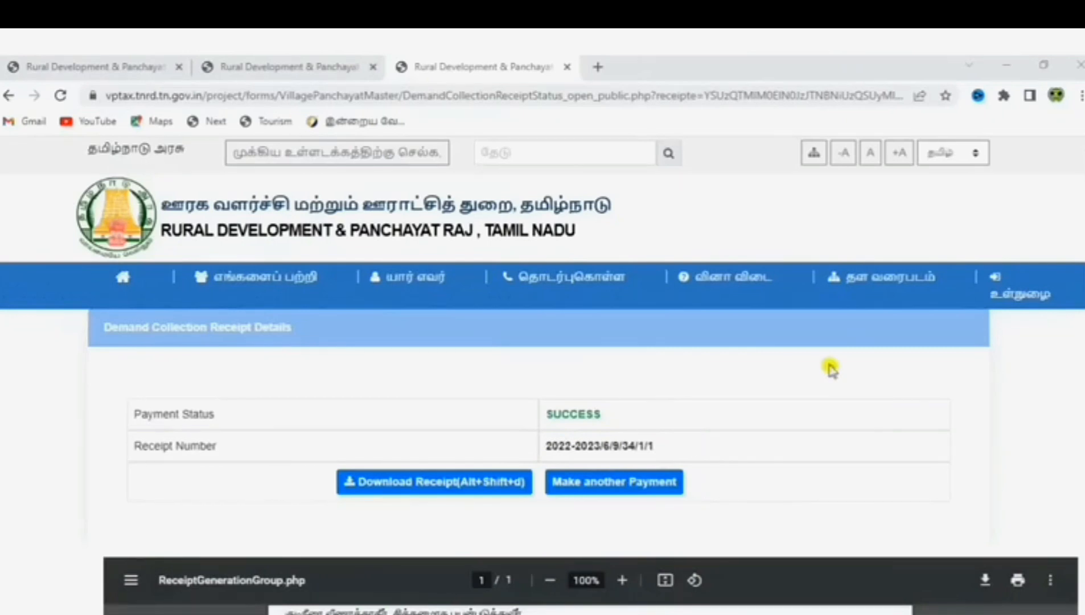
scroll(591, 461, down, 5)
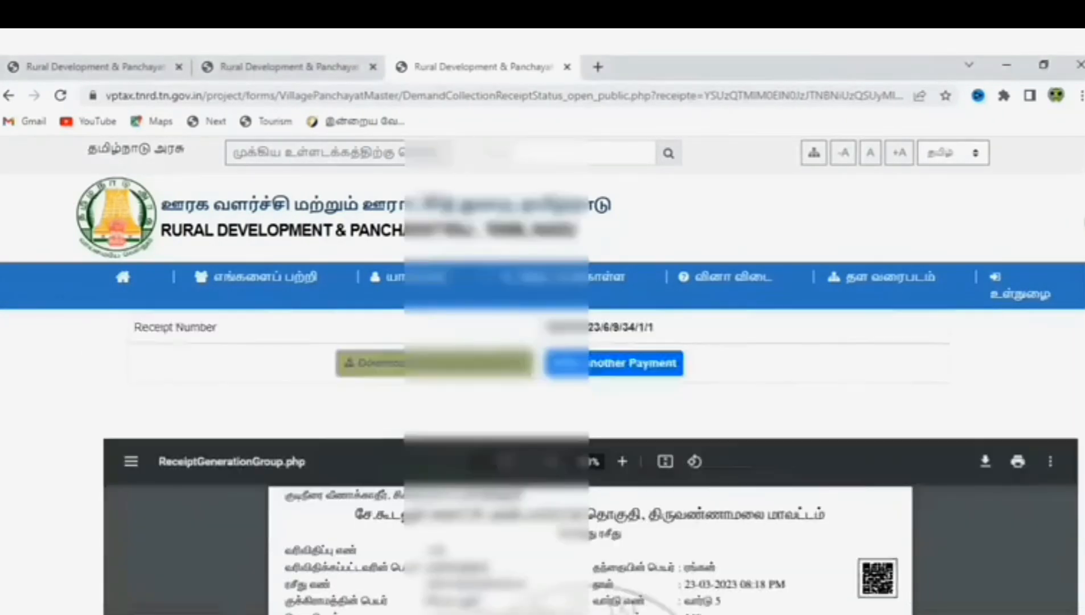
scroll(591, 461, up, 1)
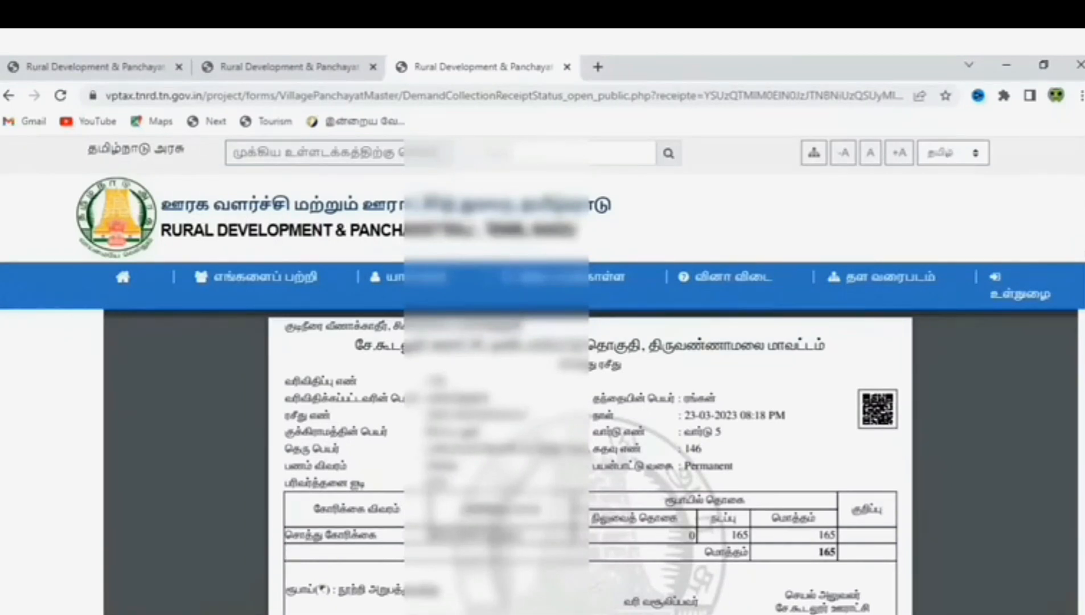
scroll(591, 375, down, 10)
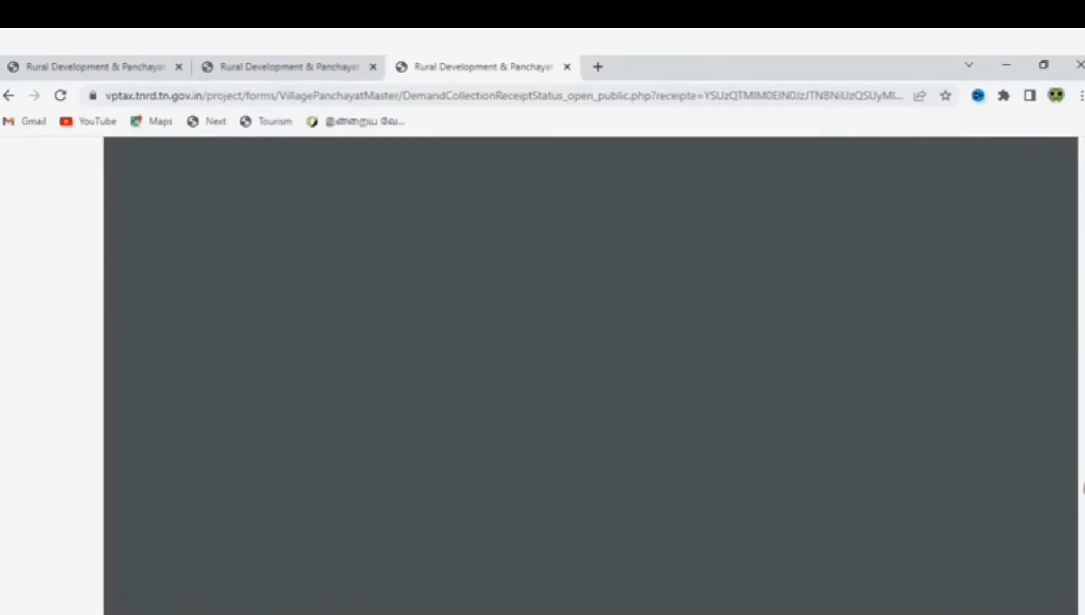
scroll(591, 375, up, 10)
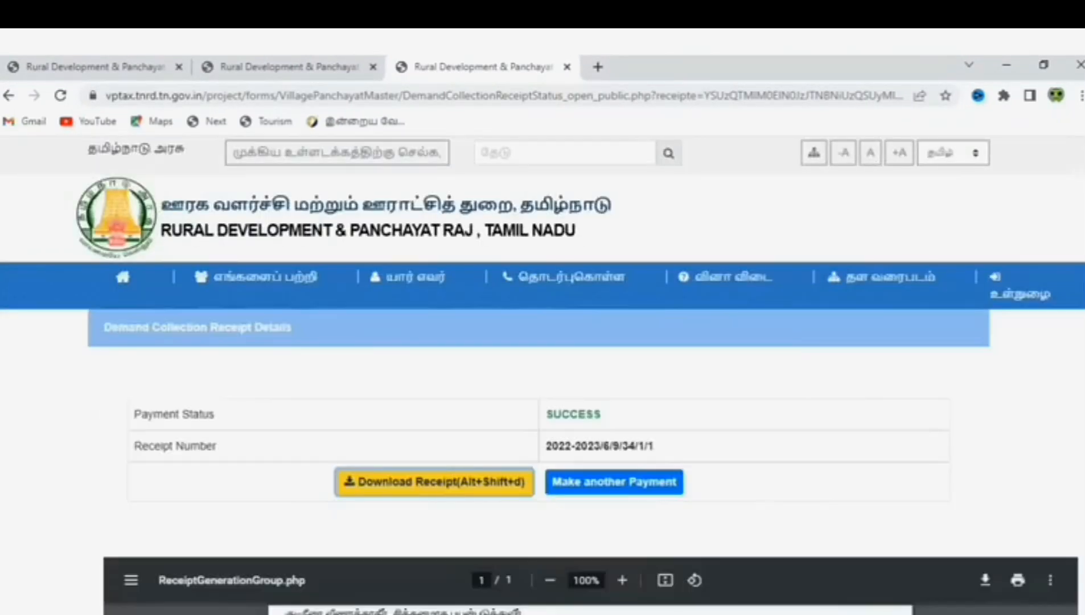
scroll(450, 341, down, 3)
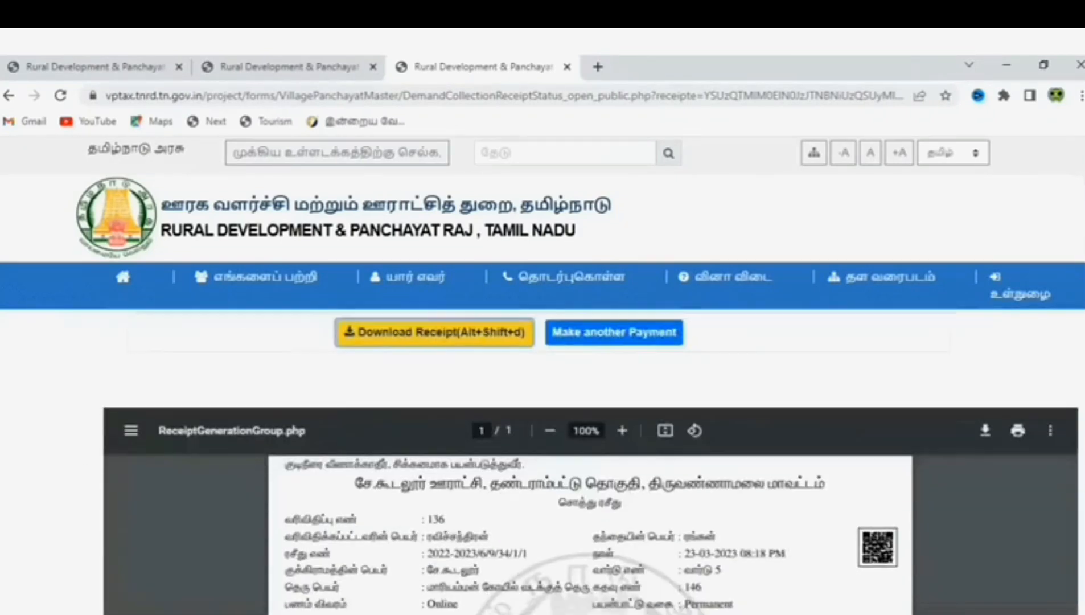
click(450, 341)
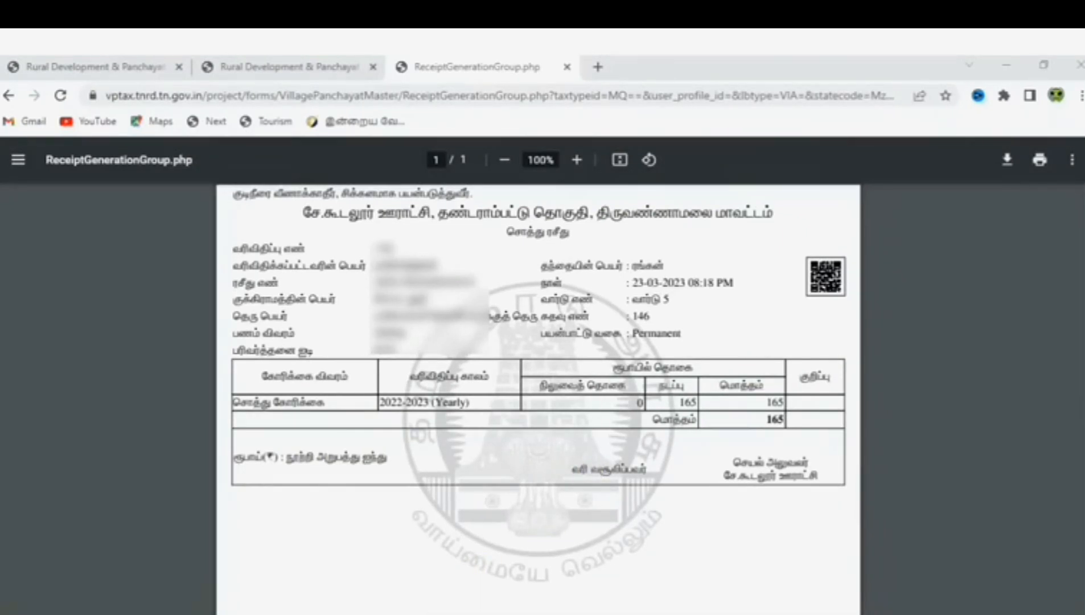
Switch to the first tab and navigate through quick pay back to the portal home page
click(126, 68)
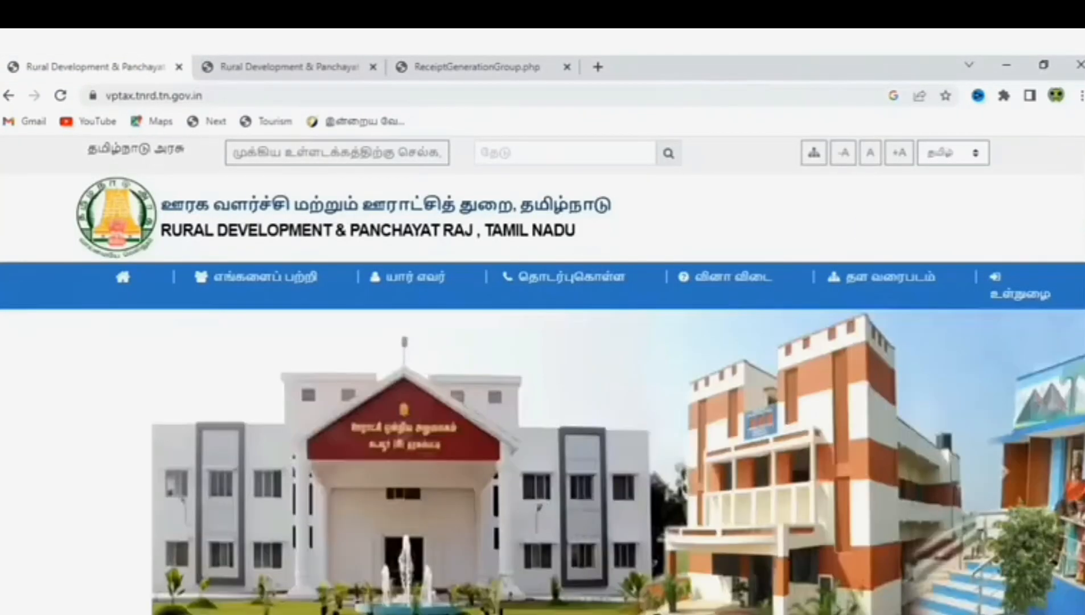
scroll(1082, 429, down, 10)
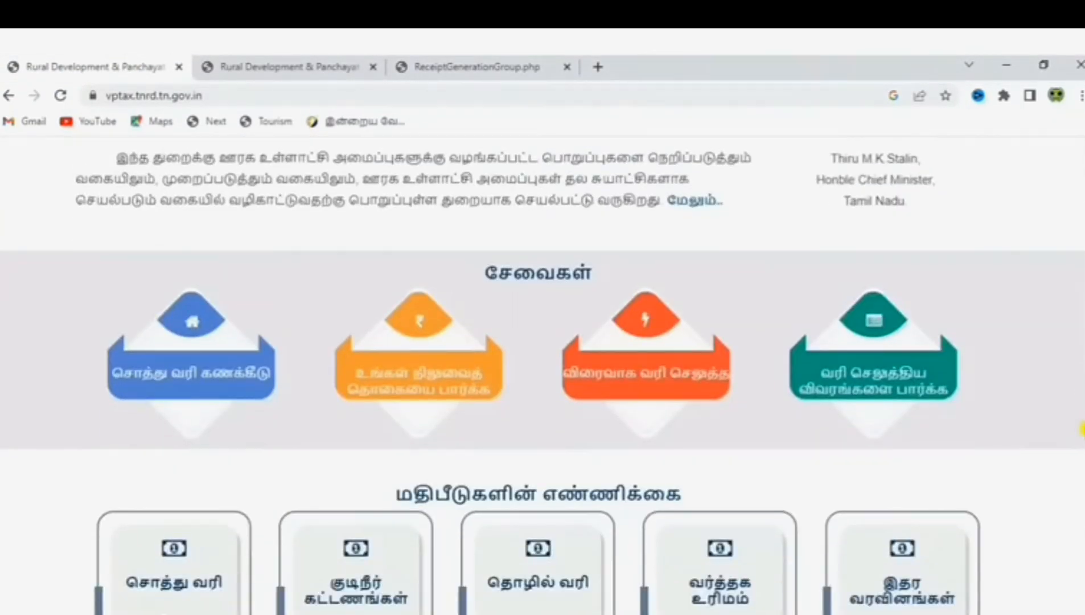
click(667, 398)
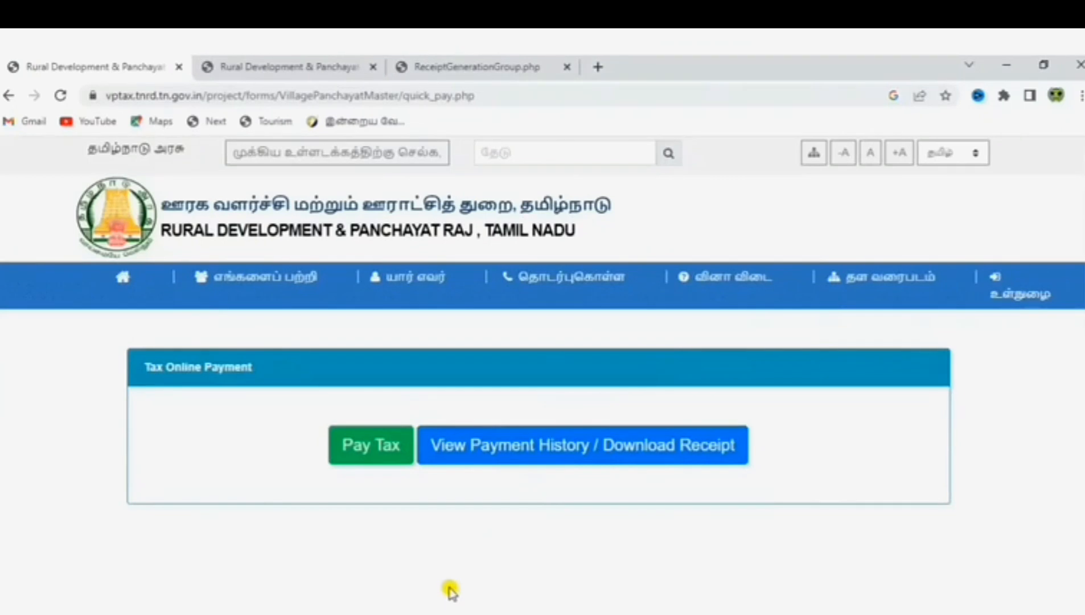
click(373, 448)
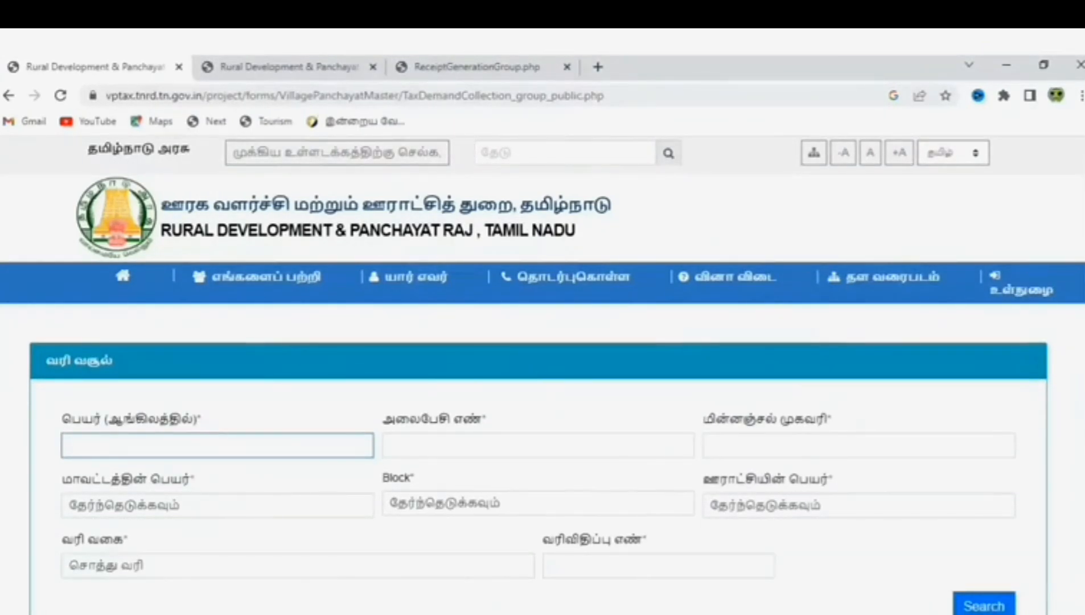
click(120, 277)
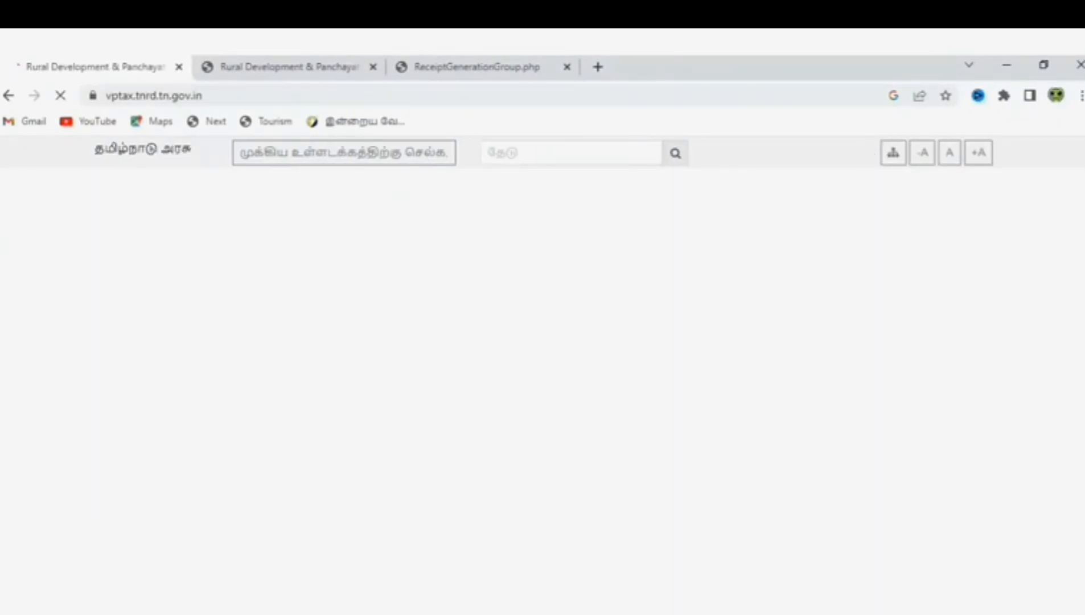
scroll(663, 484, down, 5)
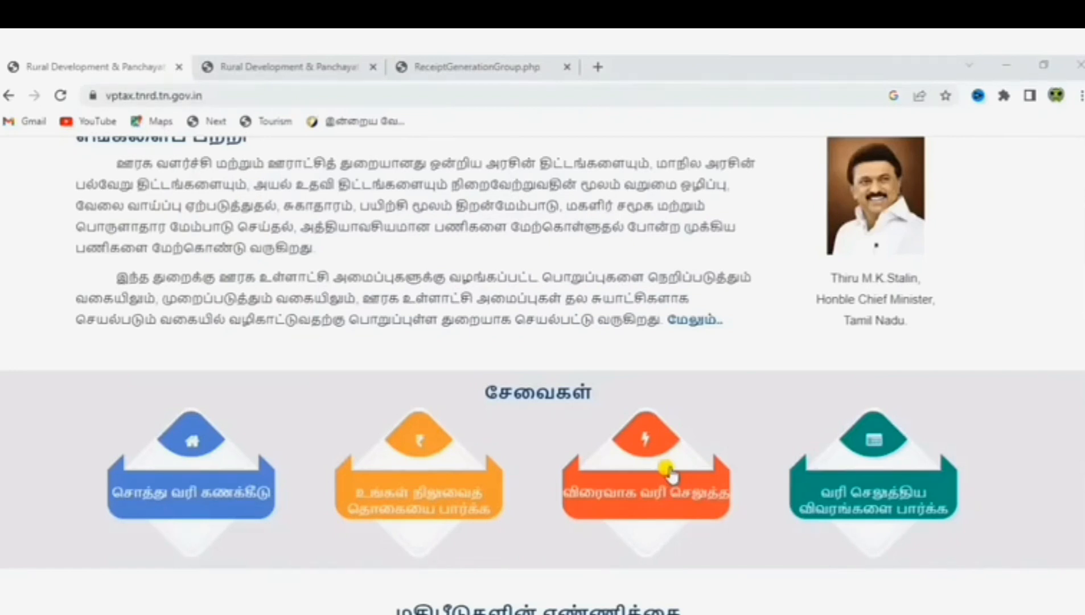
Open the paid-tax form and choose சொத்து வரி, திருவண்ணாமலை, தண்டராம்பட்டு and சே.கூடலூர்
click(855, 505)
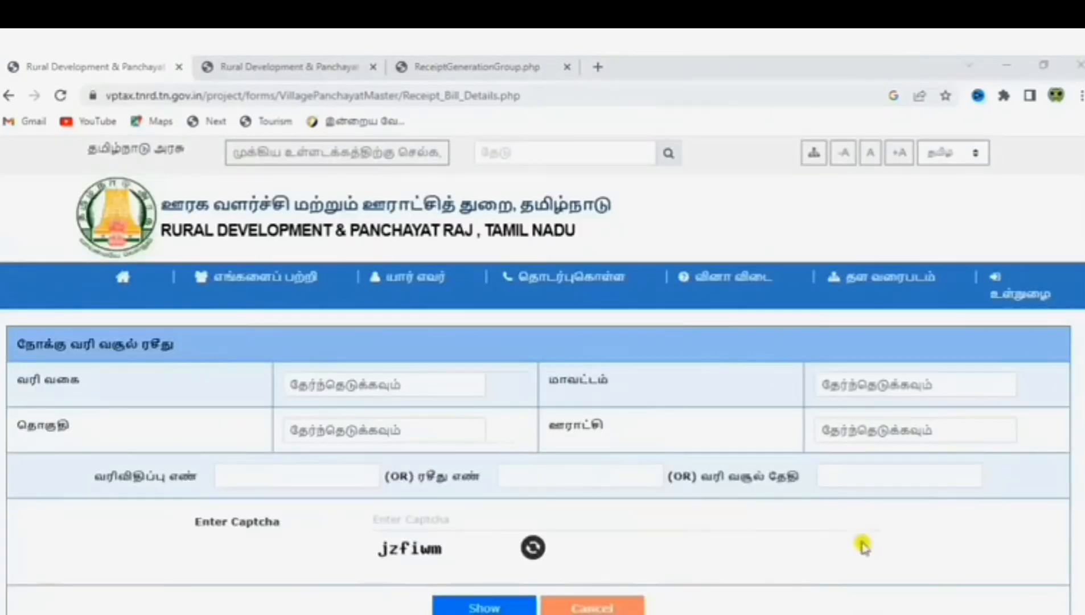
click(434, 393)
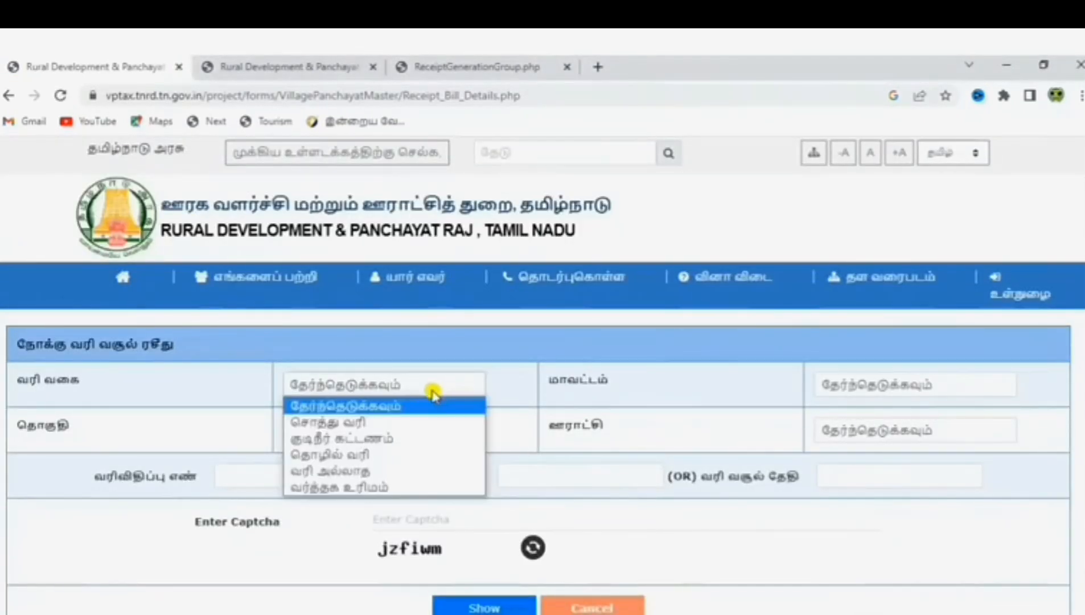
click(391, 421)
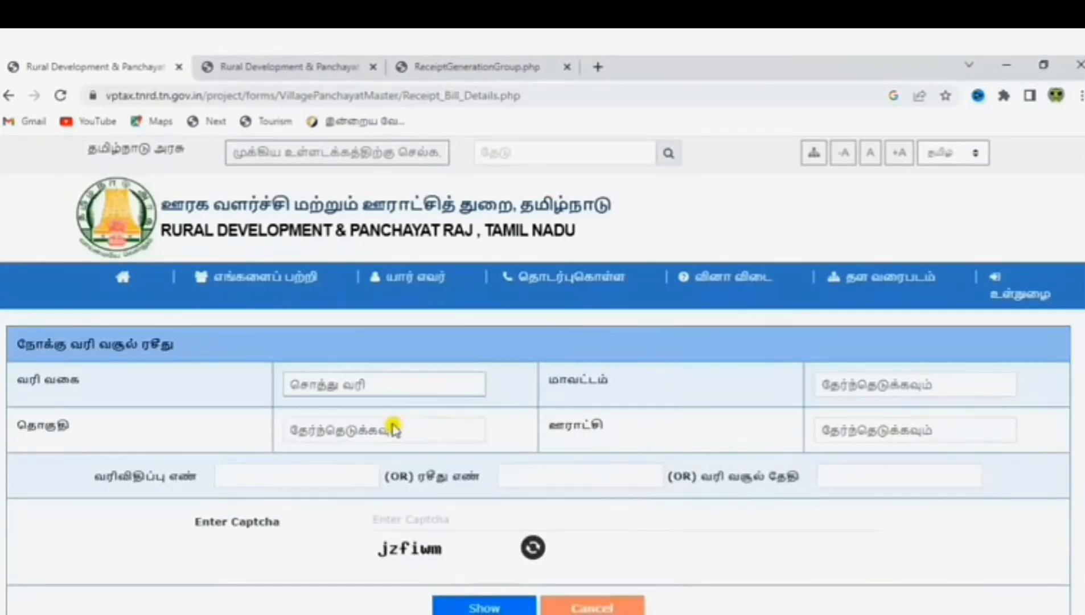
click(901, 385)
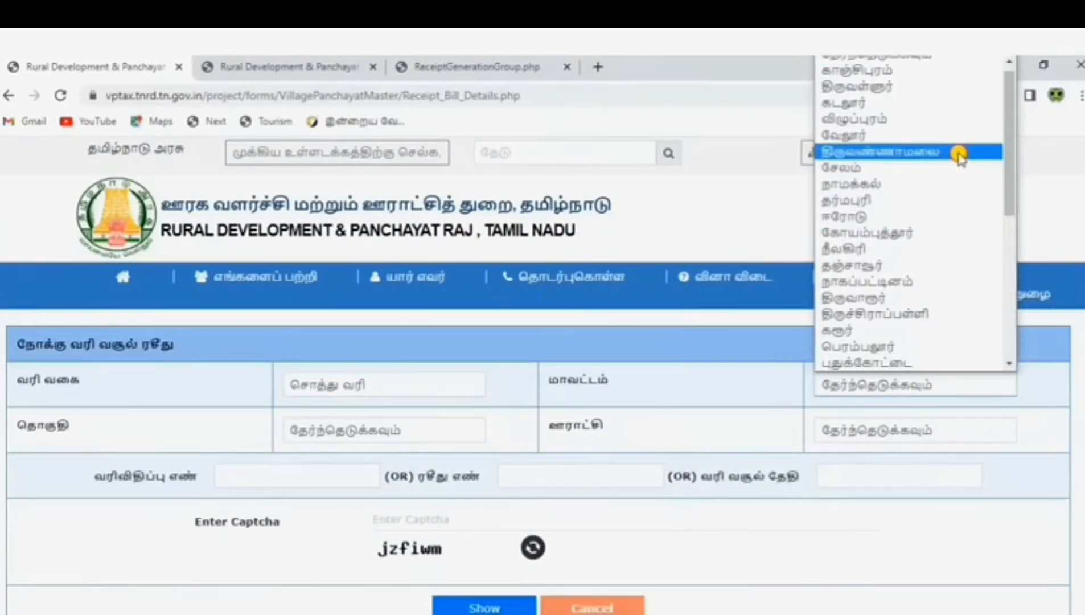
click(959, 154)
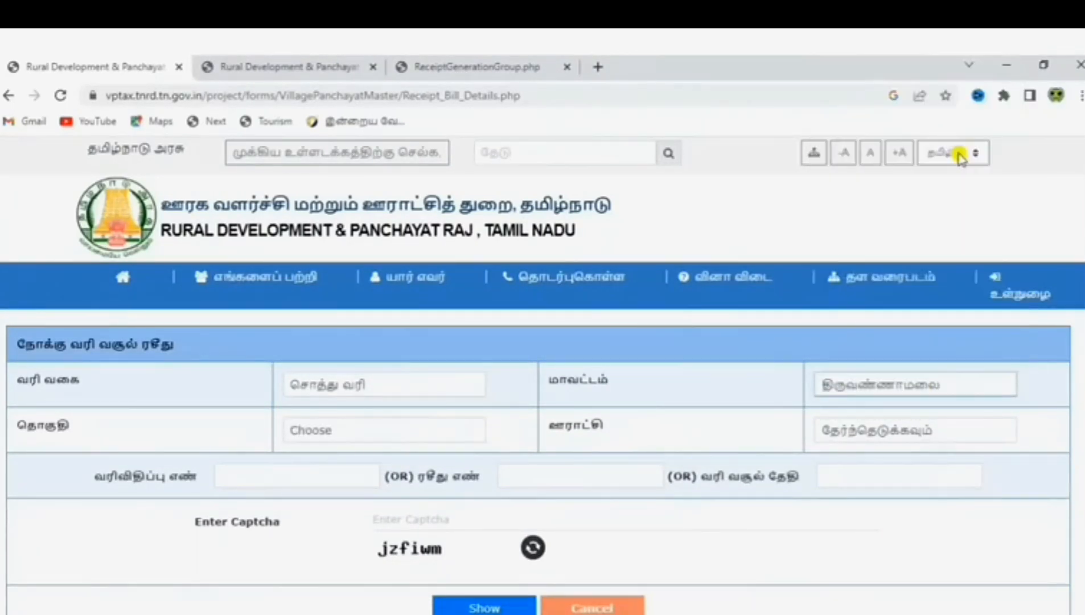
click(379, 429)
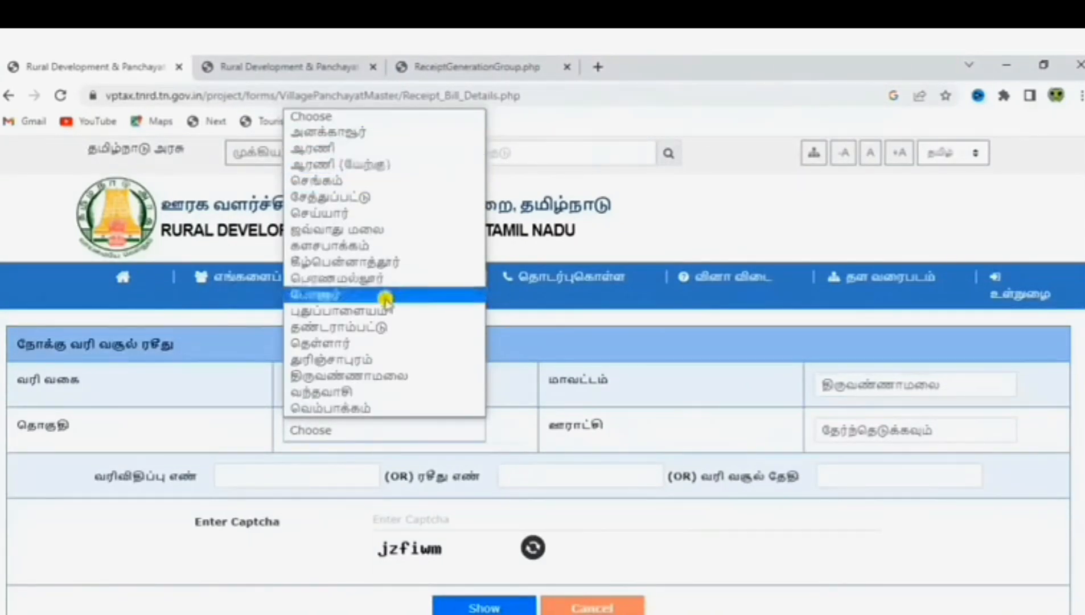
click(387, 327)
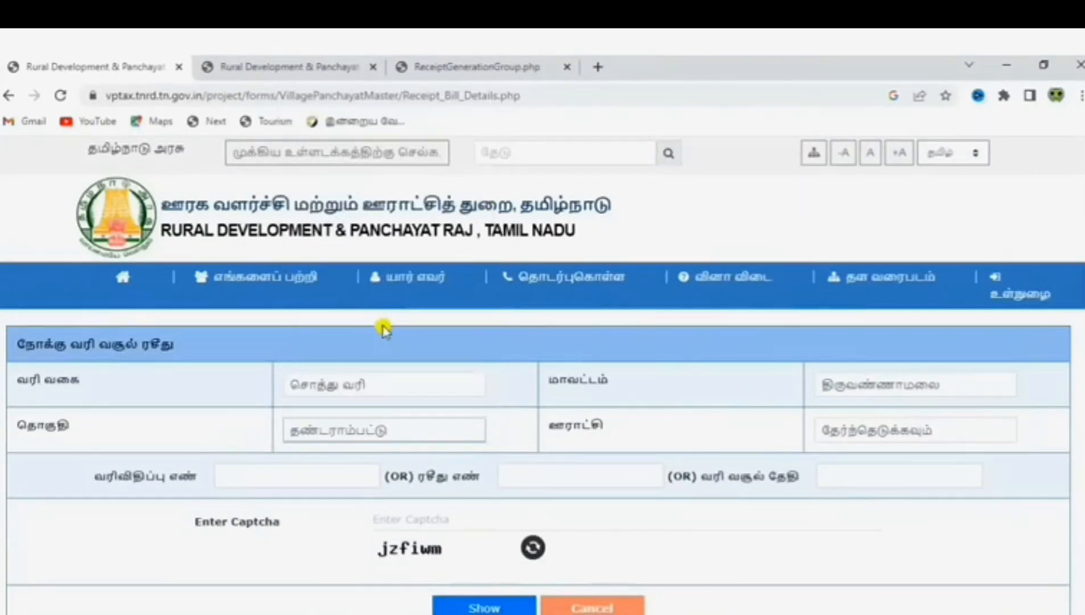
click(865, 433)
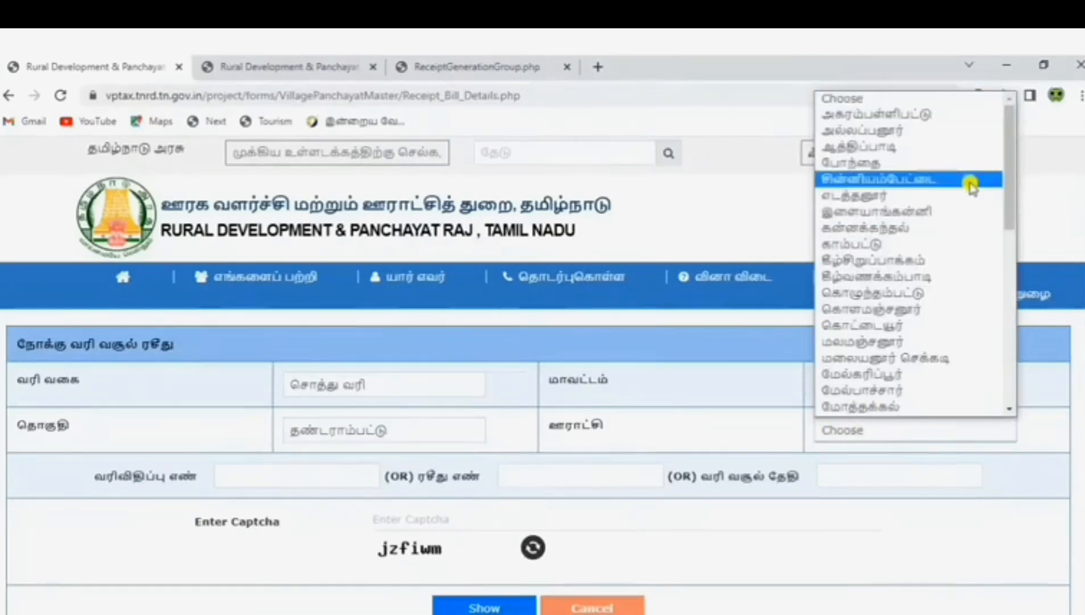
drag(1009, 206, 1015, 317)
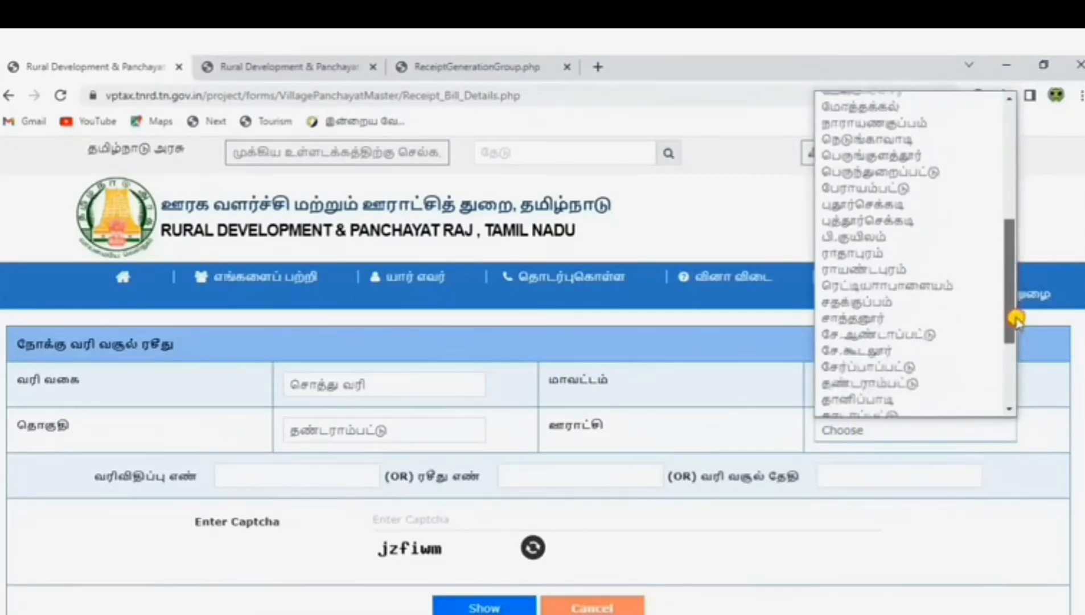
click(915, 350)
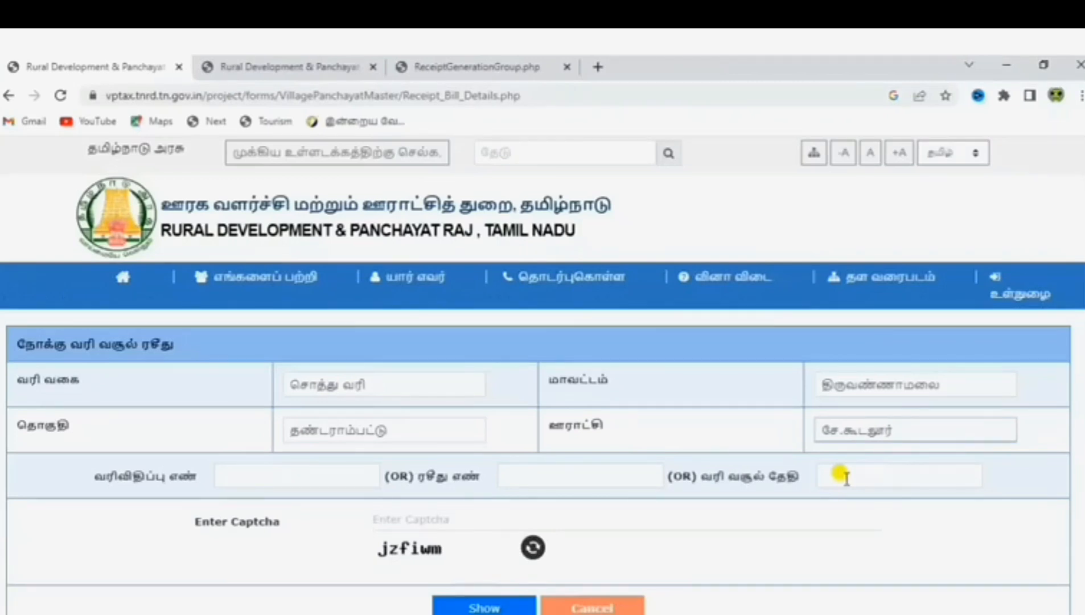
click(754, 614)
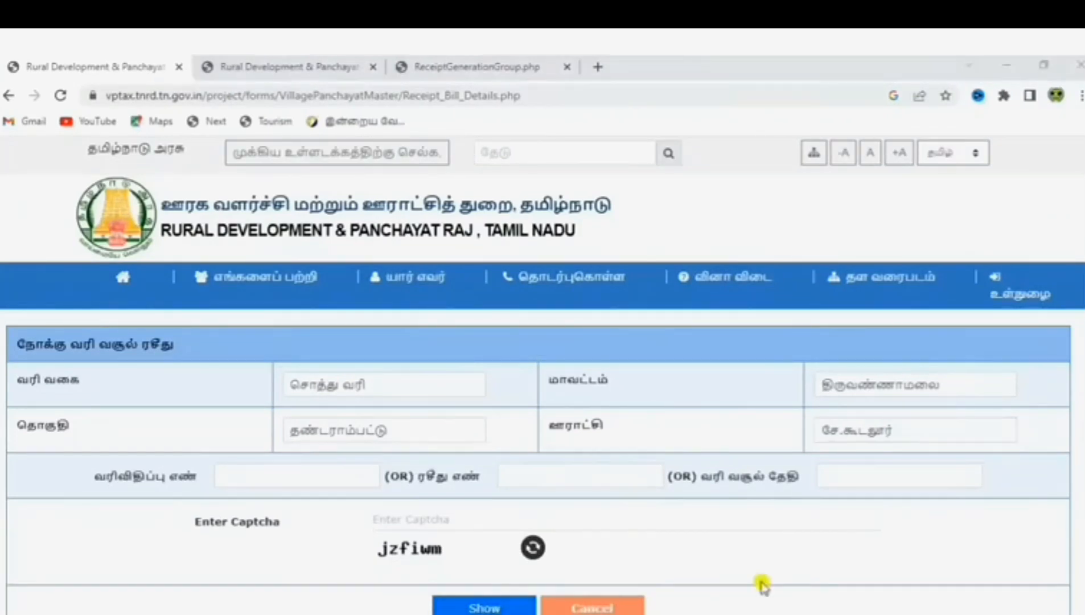
Enter assessment number 136 and the captcha, then submit the receipt search
click(276, 473)
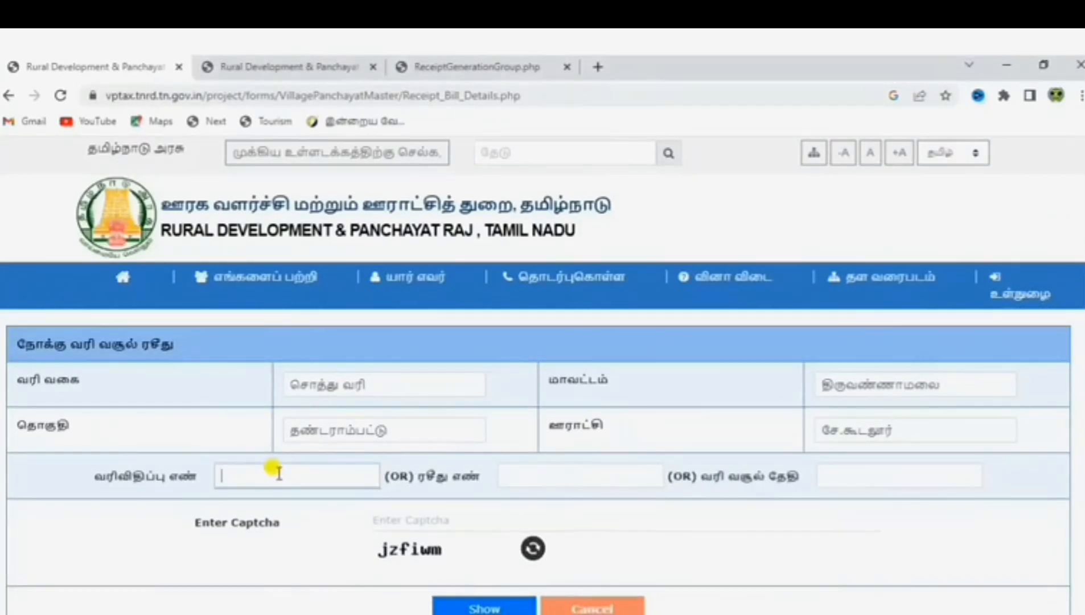
click(413, 519)
text(jzfiwm)
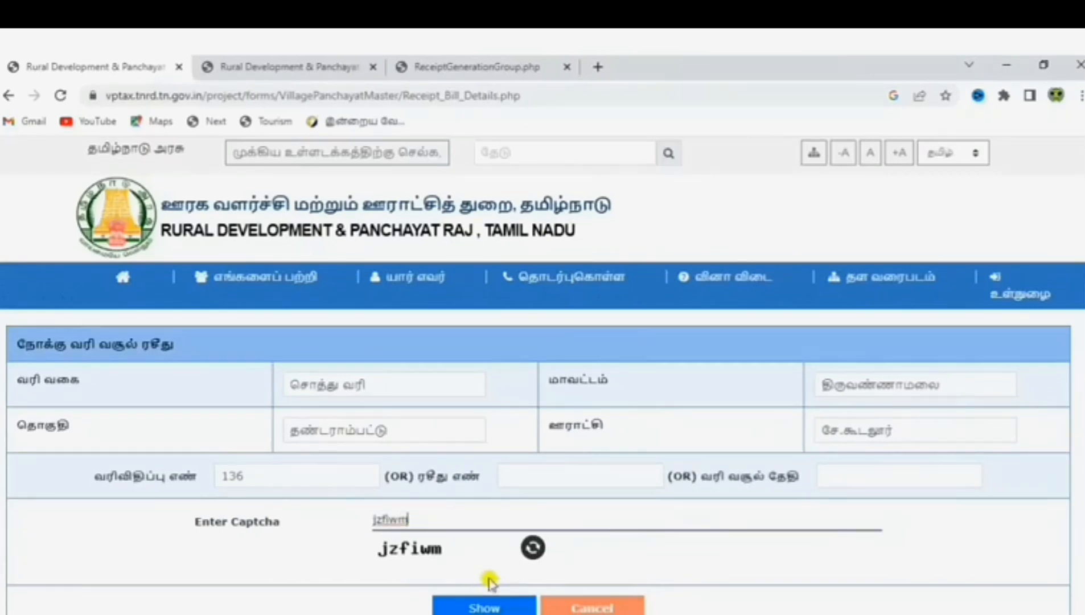
click(484, 608)
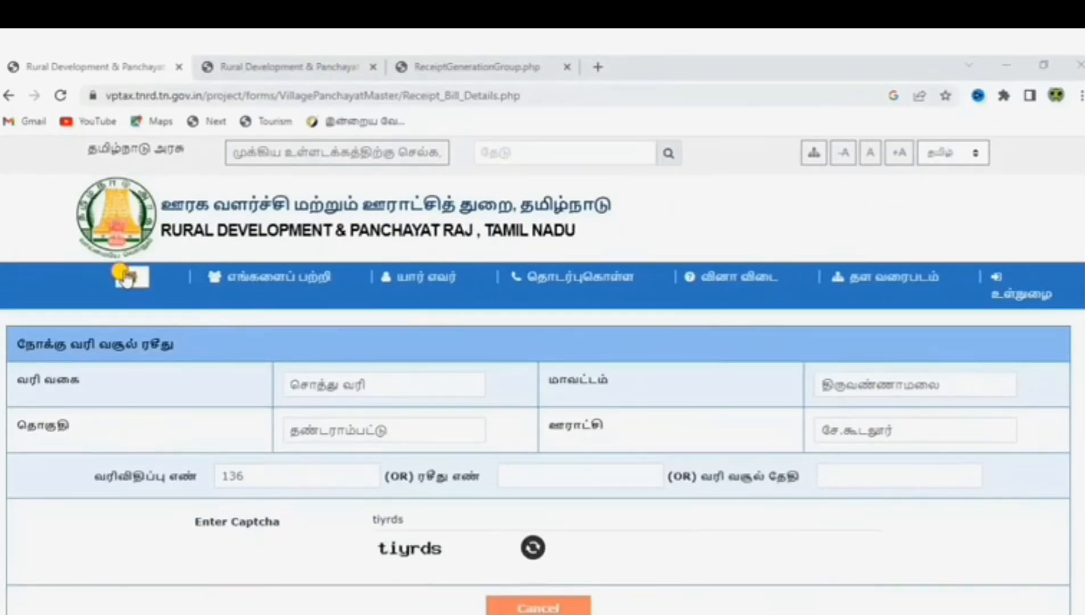
From Home, open quick pay's payment history and look up the payer's mobile number
click(127, 278)
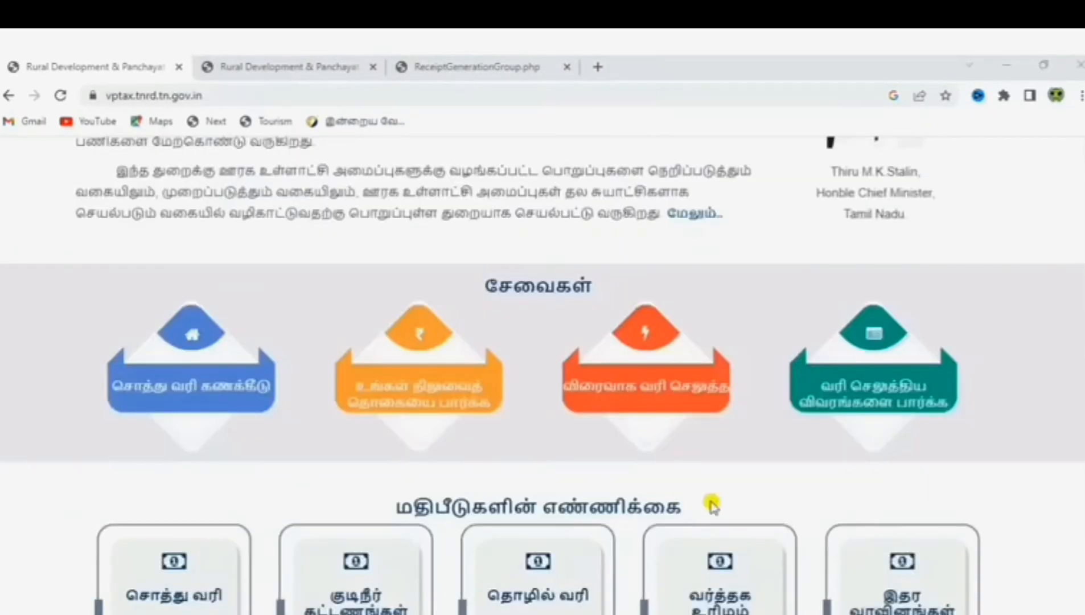
click(662, 397)
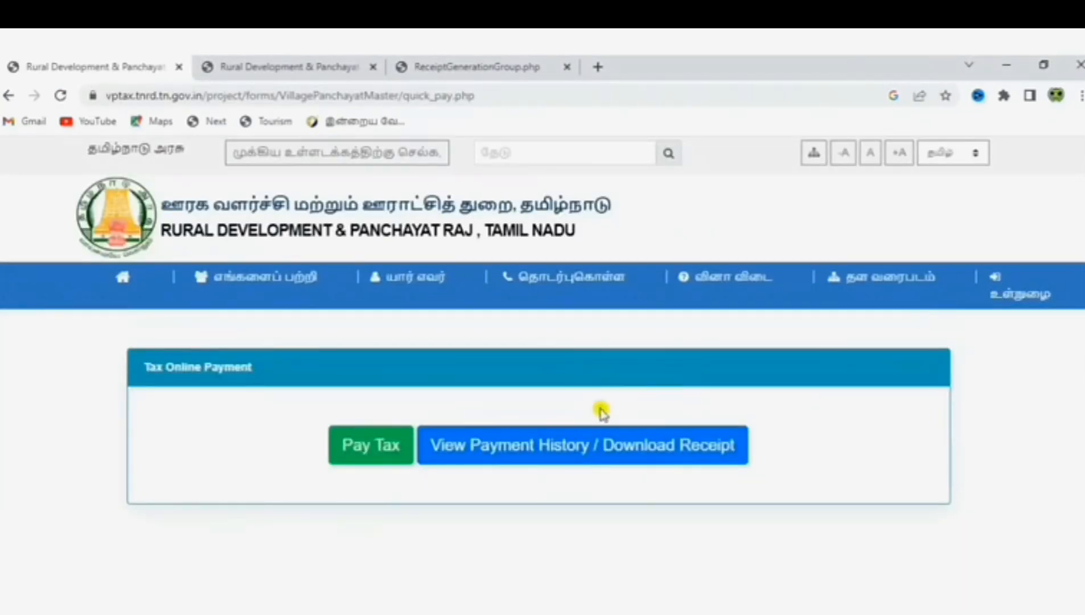
click(654, 459)
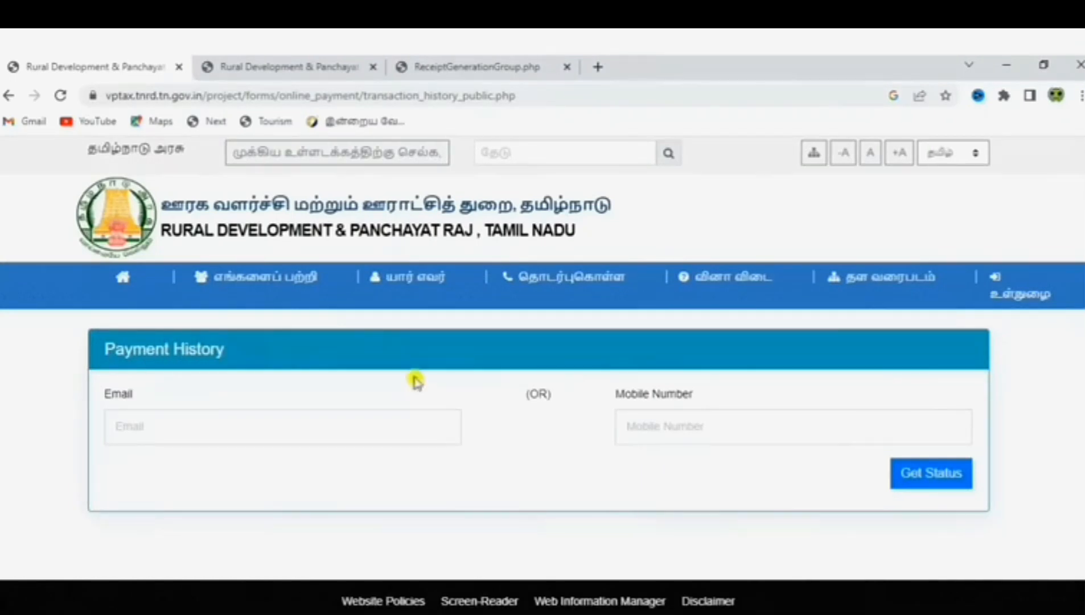
click(673, 415)
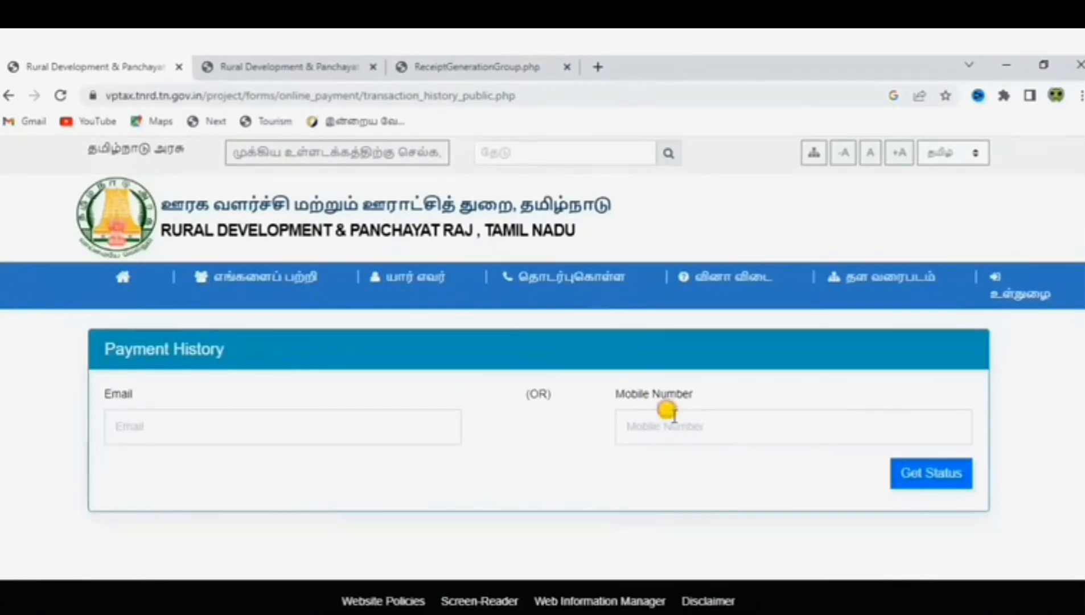
text(9876543)
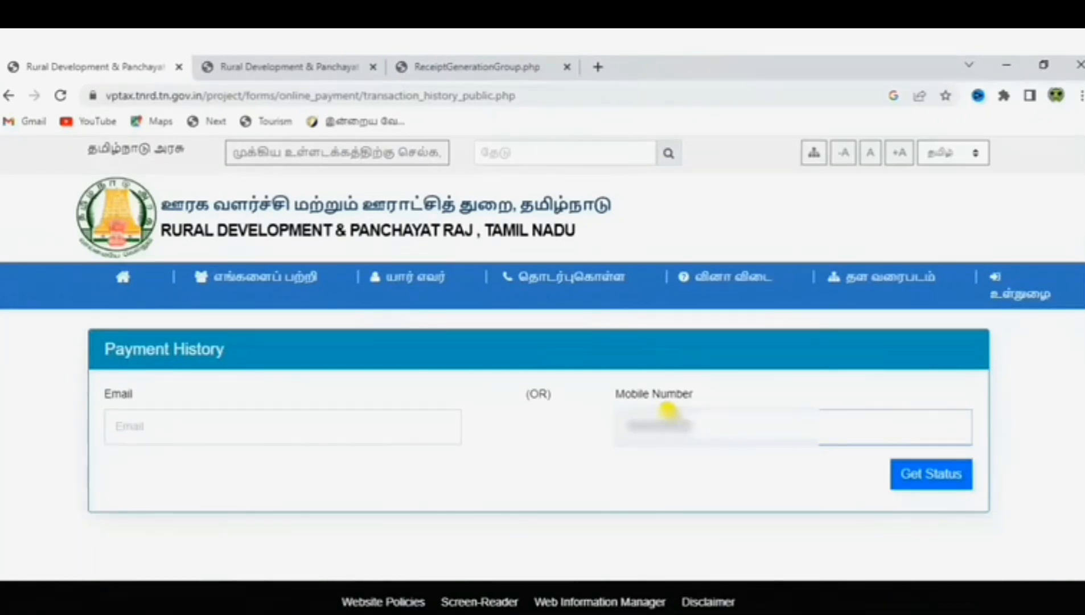
click(930, 479)
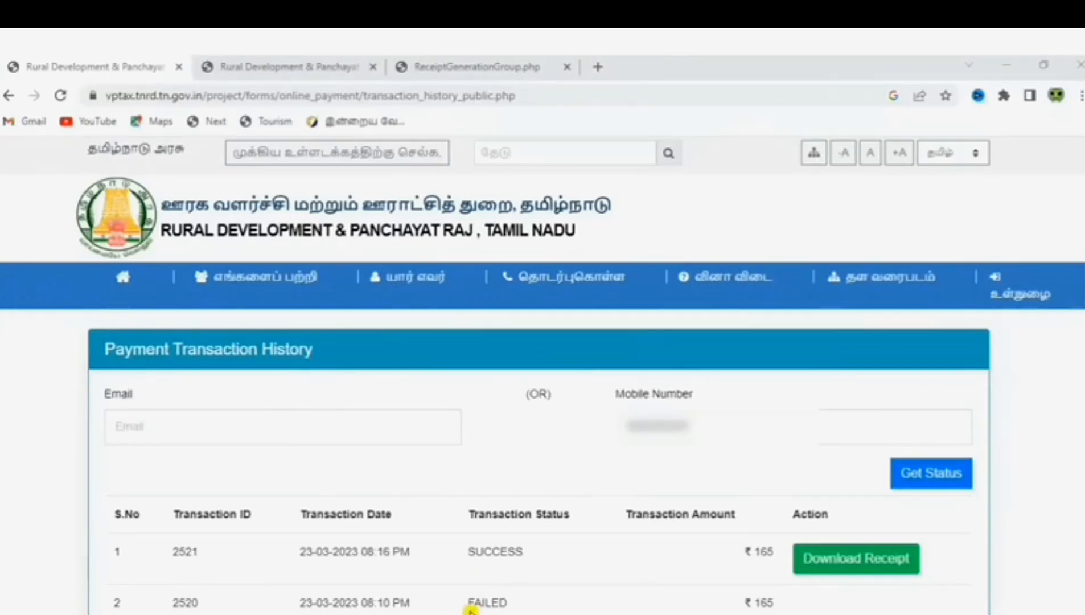
click(814, 557)
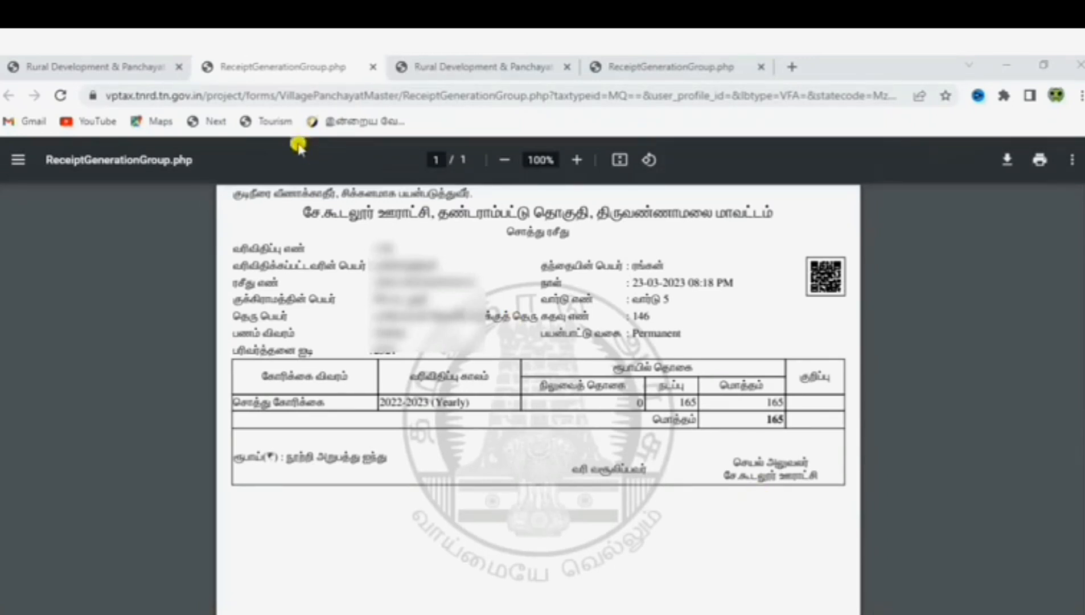
click(136, 65)
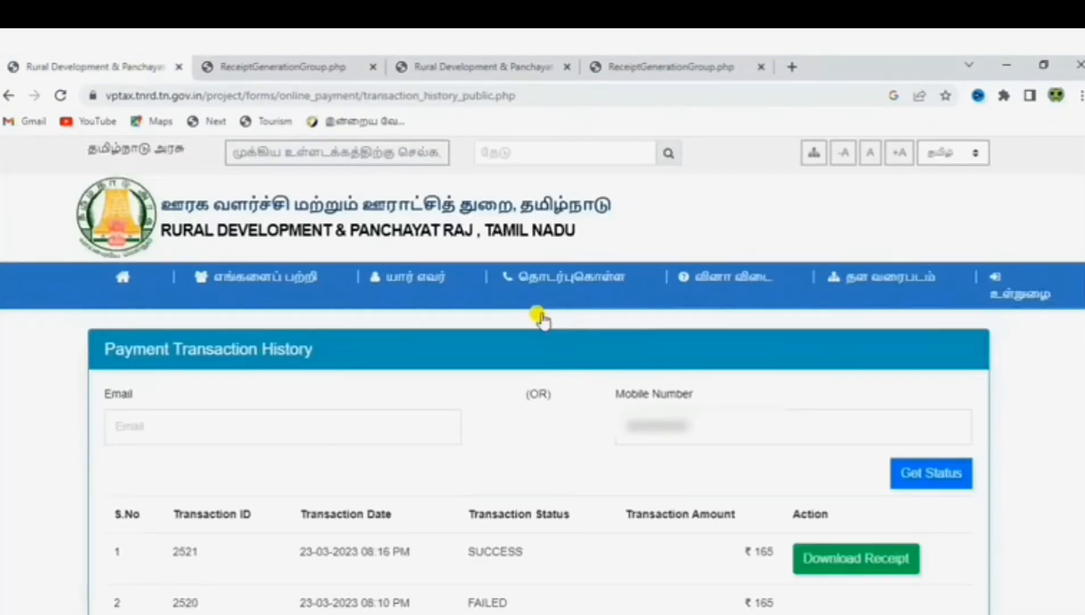